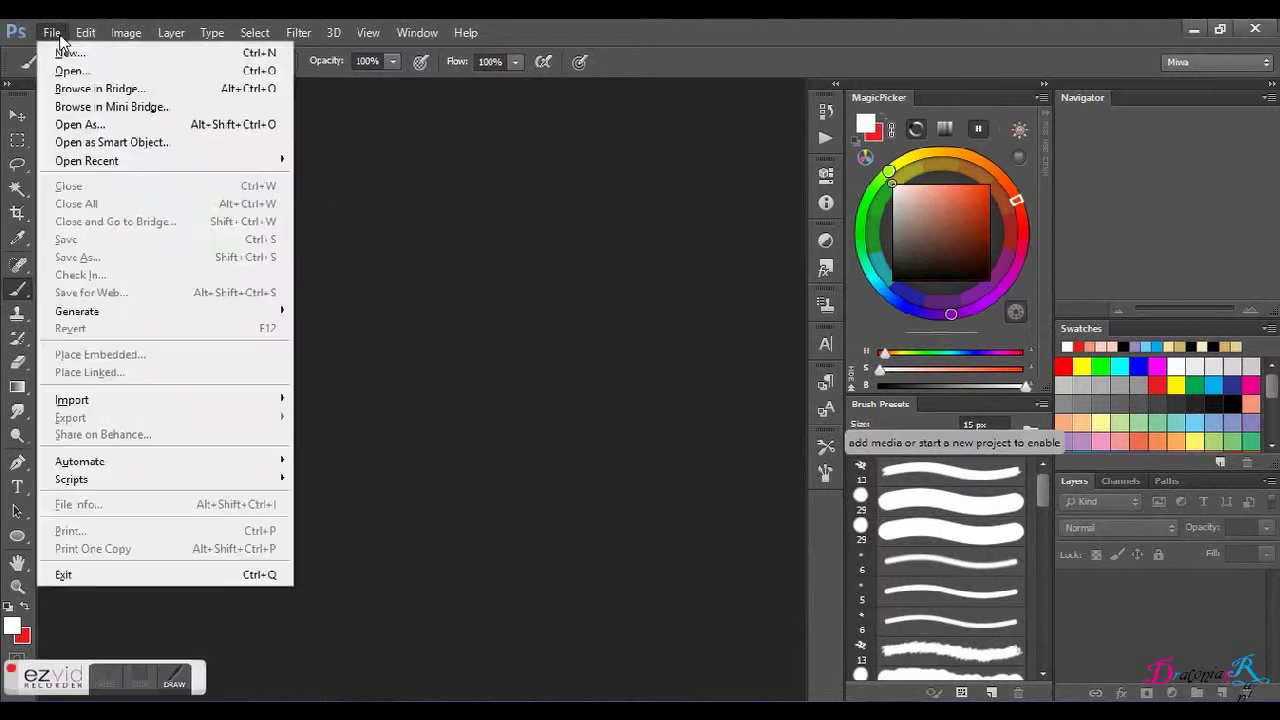
# Step: Create a new white portrait document and resize its image width to 150
pyautogui.click(66, 48)
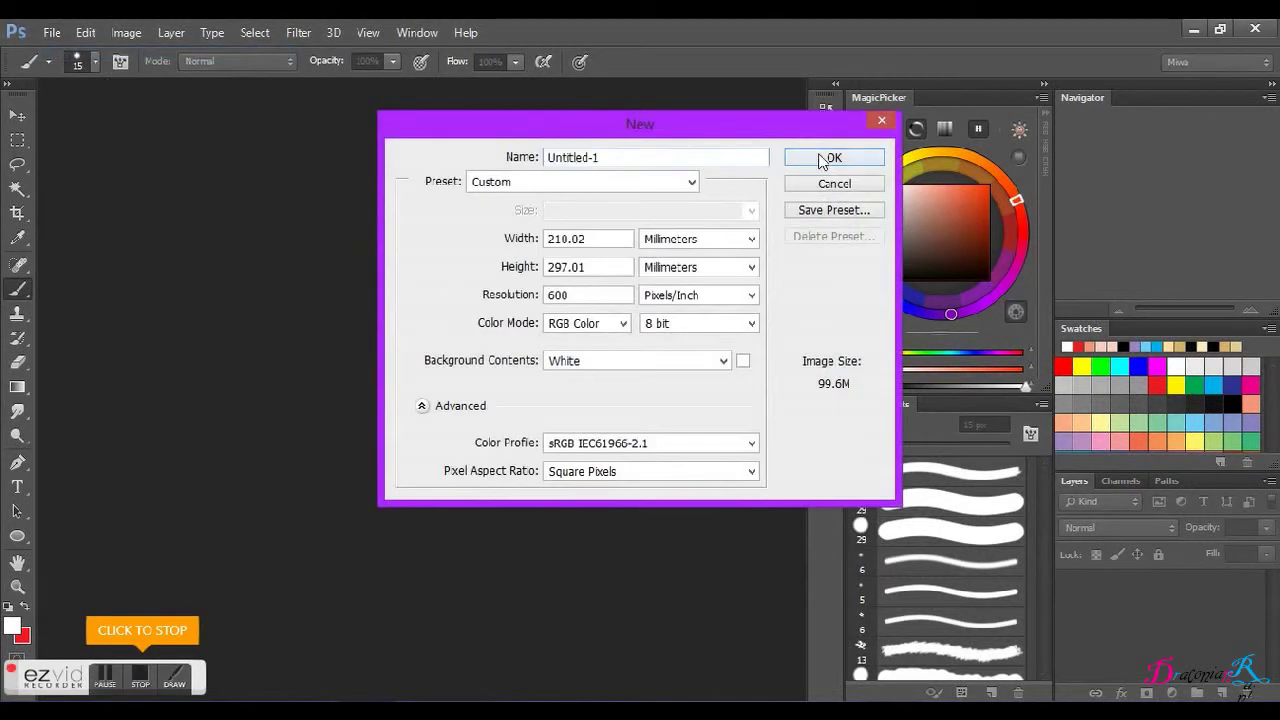
pyautogui.click(834, 157)
pyautogui.click(126, 32)
pyautogui.click(143, 166)
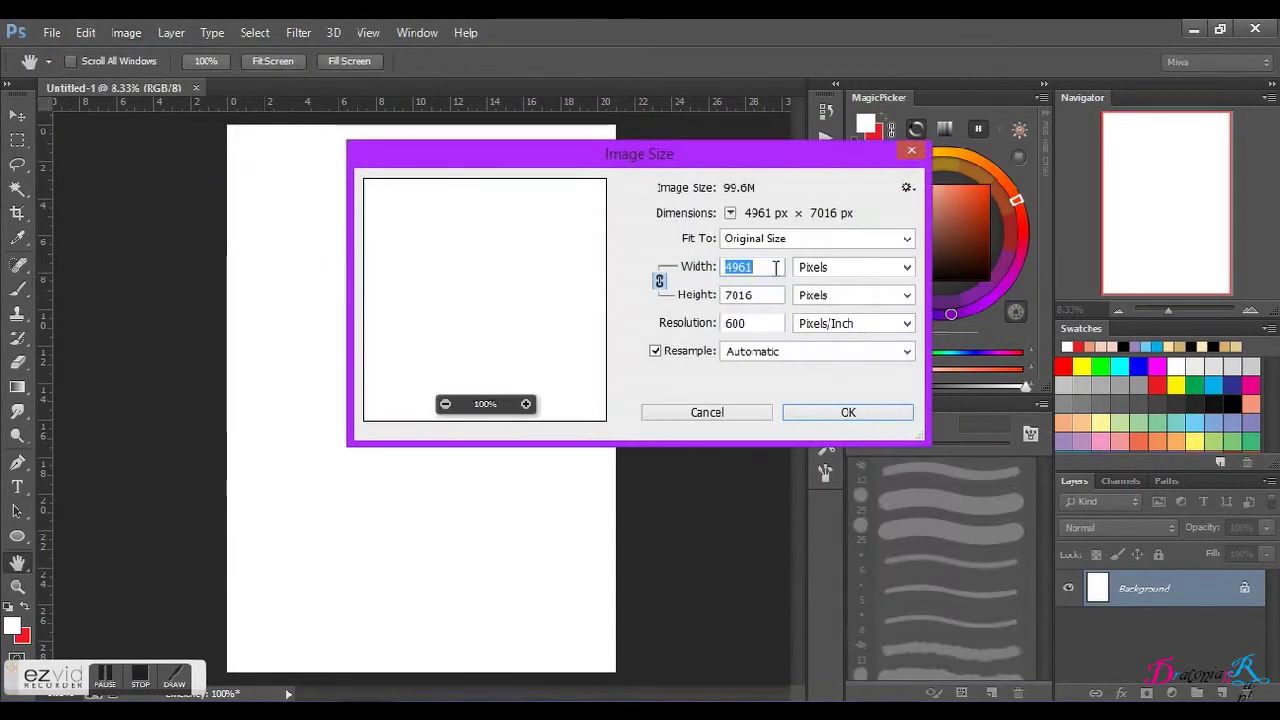
pyautogui.write('150')
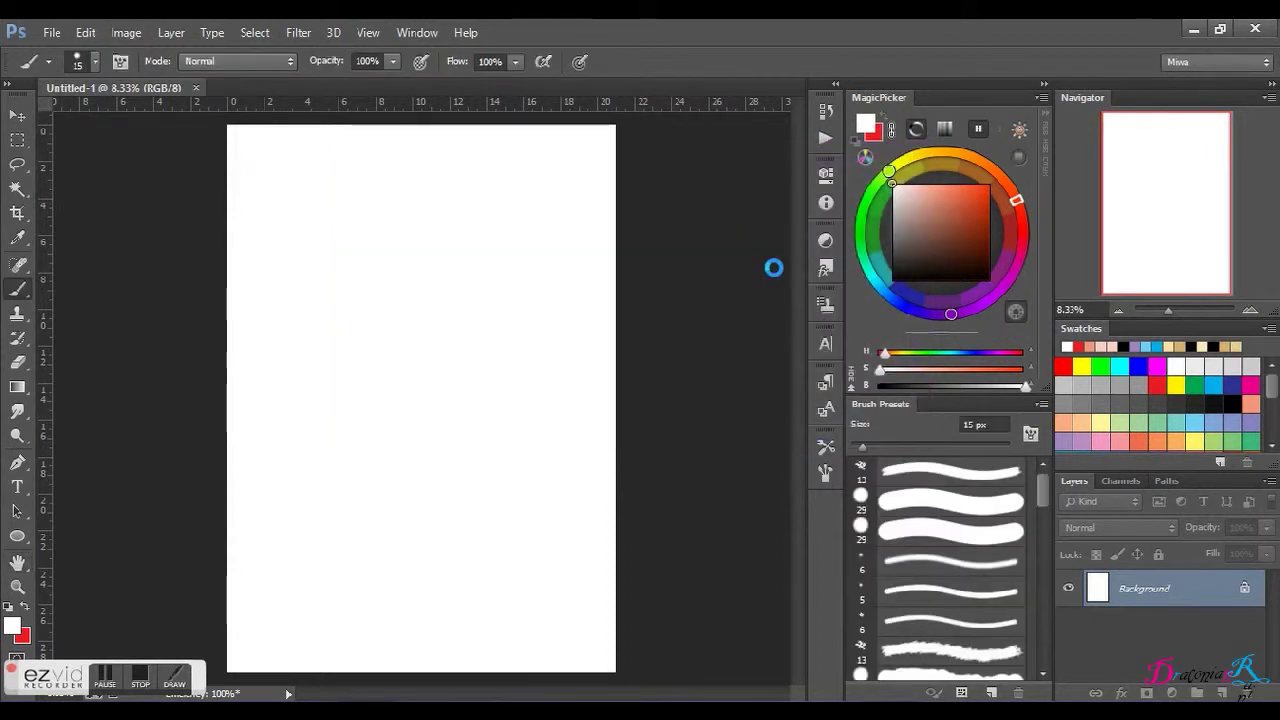
# Step: Fit the canvas on screen, add a blank Layer 1, and zoom to 50%
pyautogui.click(368, 32)
pyautogui.click(391, 203)
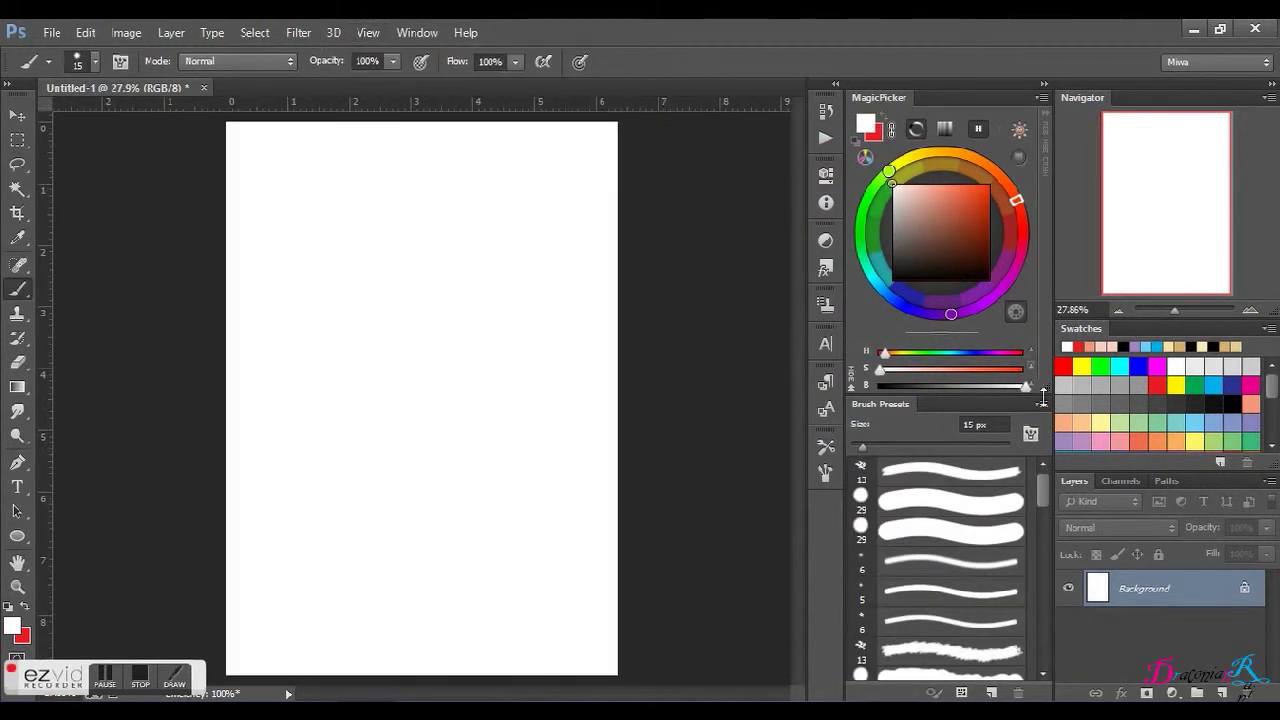
pyautogui.click(1222, 692)
pyautogui.hotkey('ctrl', '+')
pyautogui.hotkey('ctrl', '+')
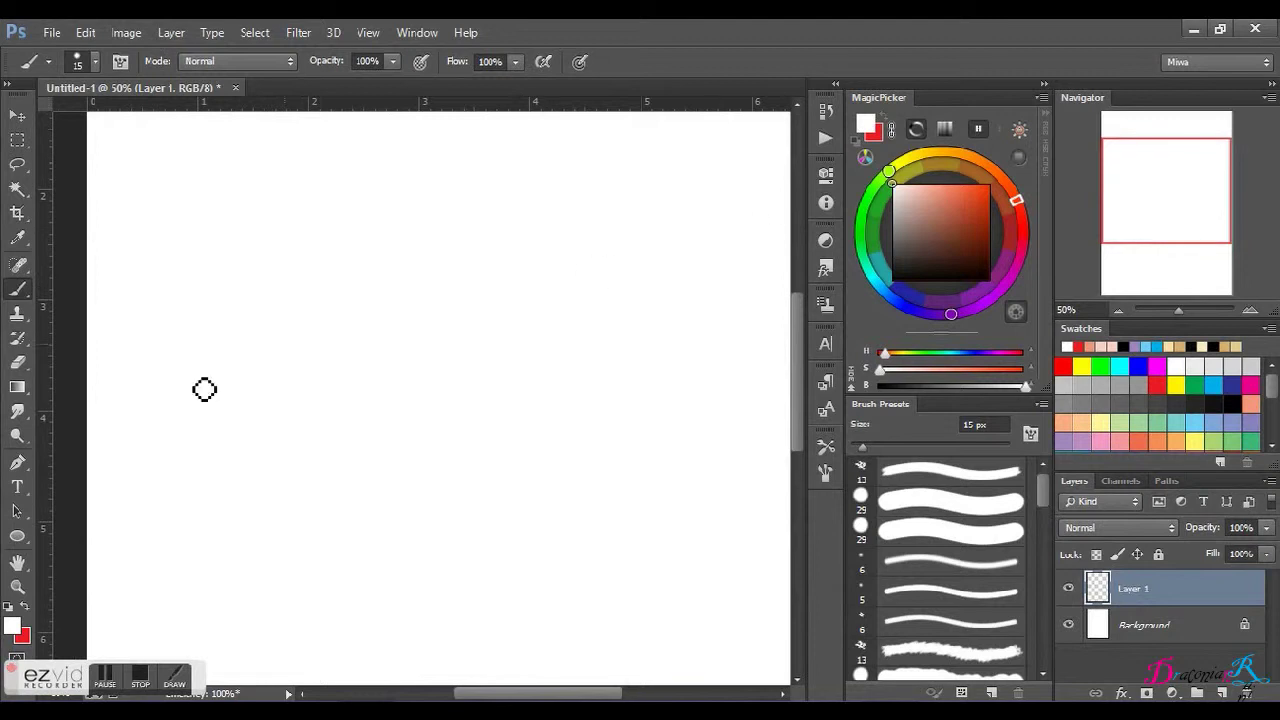
# Step: Reset colours, sketch a loose grey yolk circle, and set the brush to 87 px
pyautogui.click(9, 606)
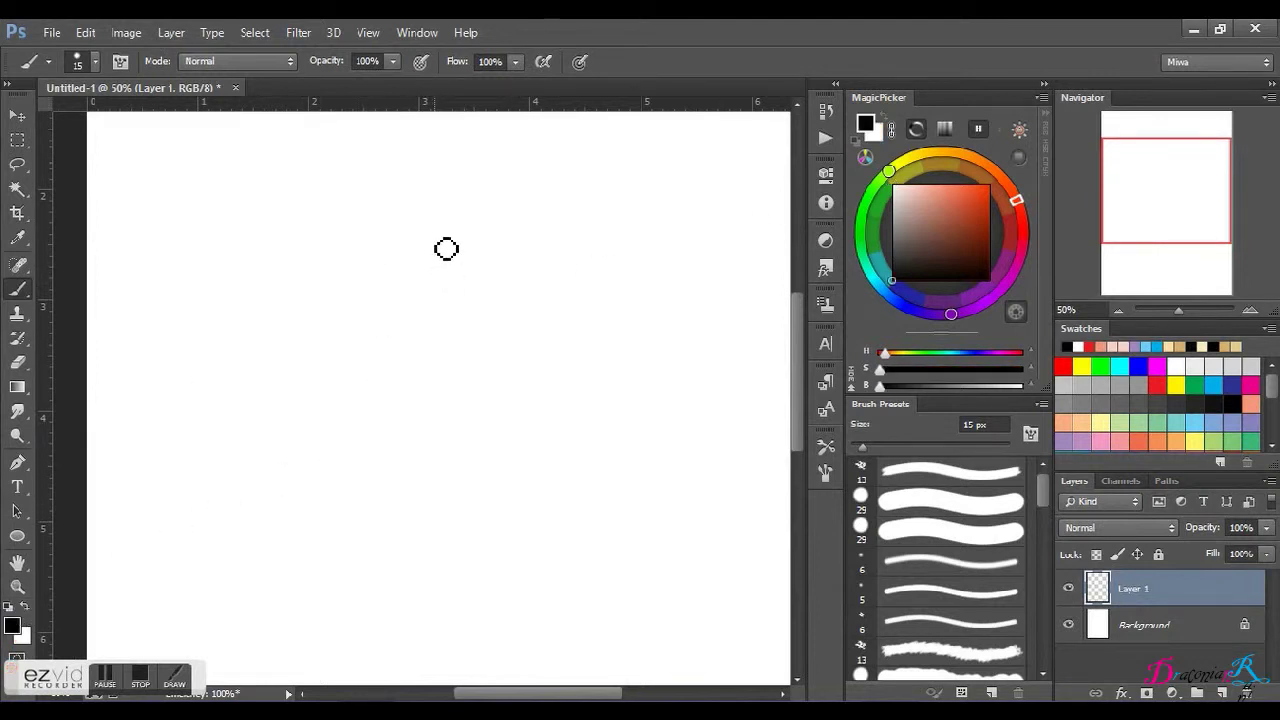
pyautogui.moveTo(372, 351)
pyautogui.mouseDown()
pyautogui.moveTo(486, 431)
pyautogui.moveTo(357, 337)
pyautogui.moveTo(400, 451)
pyautogui.moveTo(536, 389)
pyautogui.mouseUp()
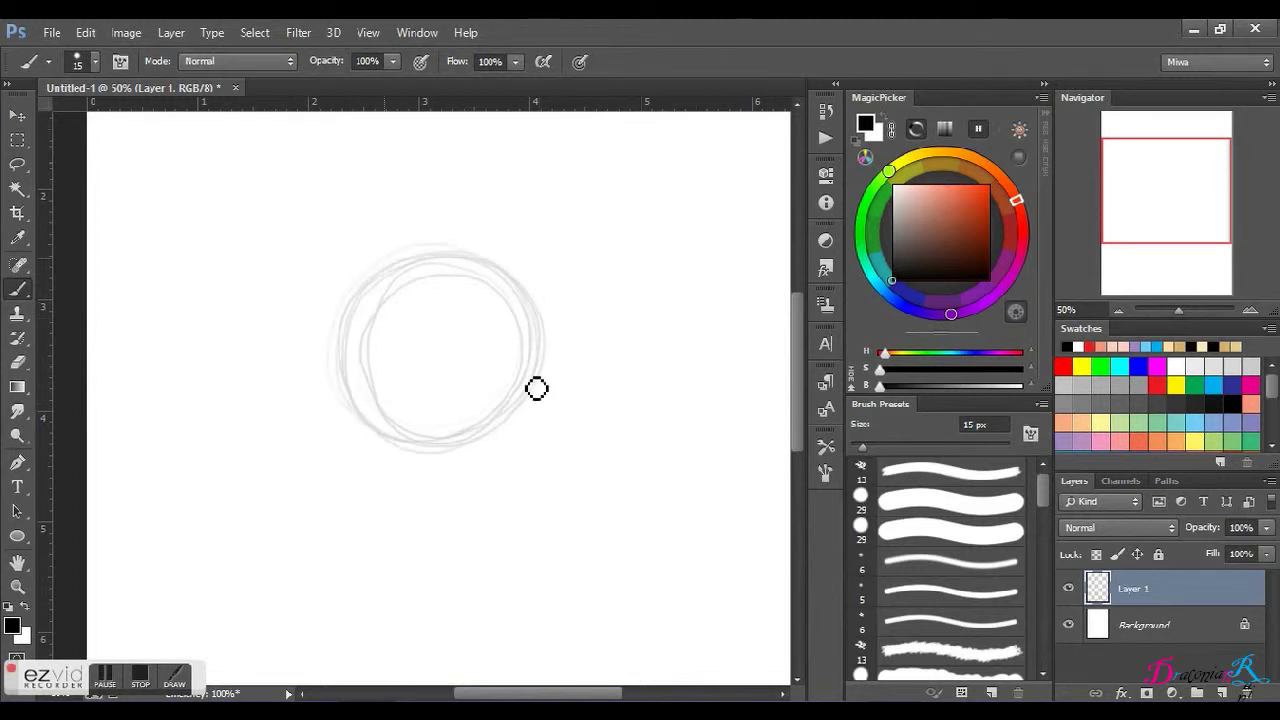
pyautogui.click(900, 500)
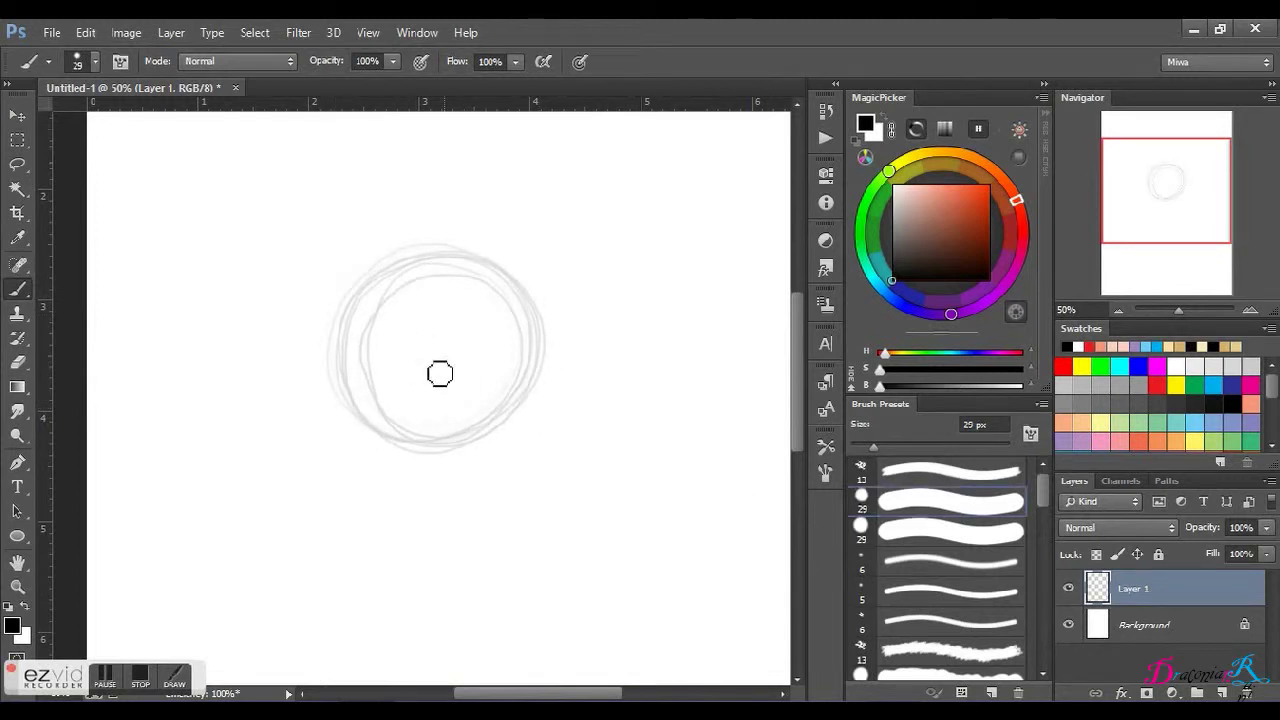
pyautogui.click(1248, 311)
pyautogui.rightClick(414, 291)
pyautogui.click(529, 341)
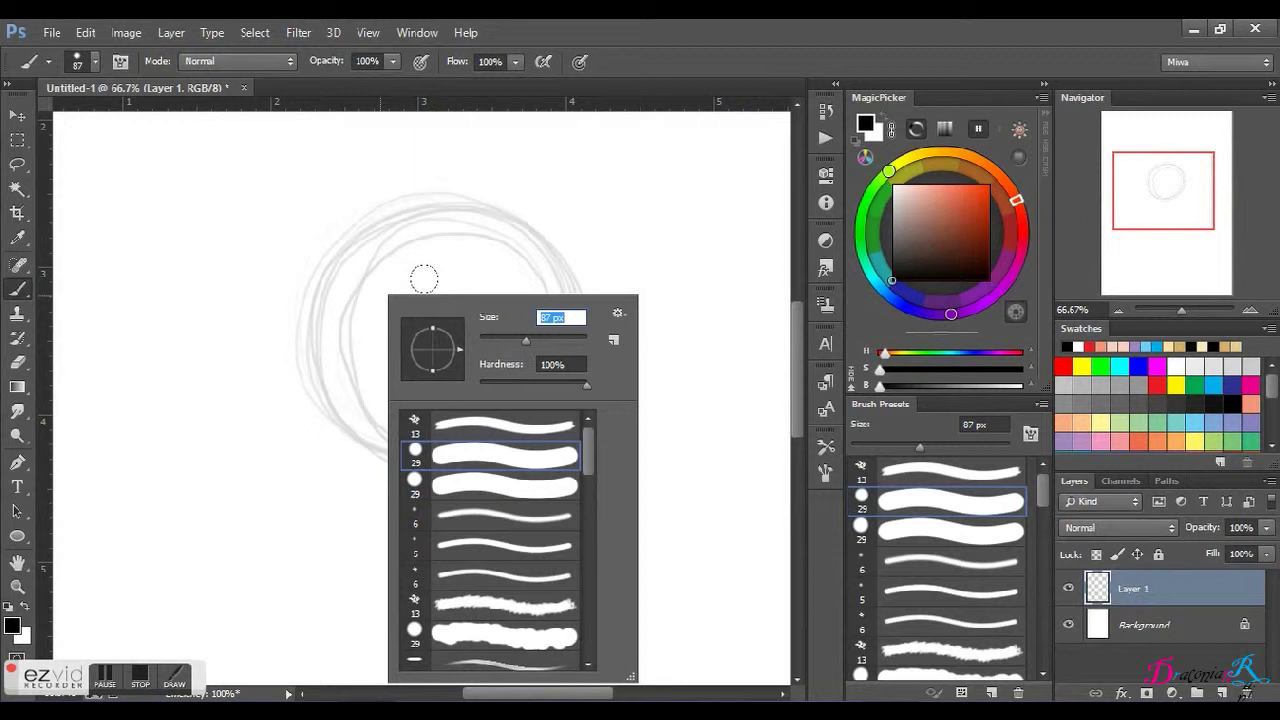
pyautogui.click(430, 282)
# Step: Paint soft grey shading in the circle, adding darker 33 px strokes at lower left
pyautogui.moveTo(434, 286)
pyautogui.mouseDown()
pyautogui.moveTo(423, 309)
pyautogui.moveTo(436, 338)
pyautogui.moveTo(471, 249)
pyautogui.moveTo(323, 337)
pyautogui.moveTo(374, 400)
pyautogui.moveTo(464, 419)
pyautogui.moveTo(451, 334)
pyautogui.moveTo(329, 337)
pyautogui.moveTo(450, 214)
pyautogui.moveTo(437, 306)
pyautogui.moveTo(449, 260)
pyautogui.moveTo(469, 249)
pyautogui.moveTo(429, 270)
pyautogui.moveTo(509, 290)
pyautogui.moveTo(449, 214)
pyautogui.moveTo(400, 320)
pyautogui.moveTo(376, 249)
pyautogui.moveTo(470, 320)
pyautogui.moveTo(400, 350)
pyautogui.moveTo(370, 380)
pyautogui.moveTo(417, 303)
pyautogui.moveTo(400, 430)
pyautogui.moveTo(520, 390)
pyautogui.moveTo(357, 274)
pyautogui.moveTo(394, 276)
pyautogui.moveTo(420, 370)
pyautogui.mouseUp()
pyautogui.moveTo(380, 280); pyautogui.dragTo(350, 420)
pyautogui.rightClick(372, 336)
pyautogui.write('33')
pyautogui.press('Return')
pyautogui.moveTo(336, 300); pyautogui.dragTo(339, 334)
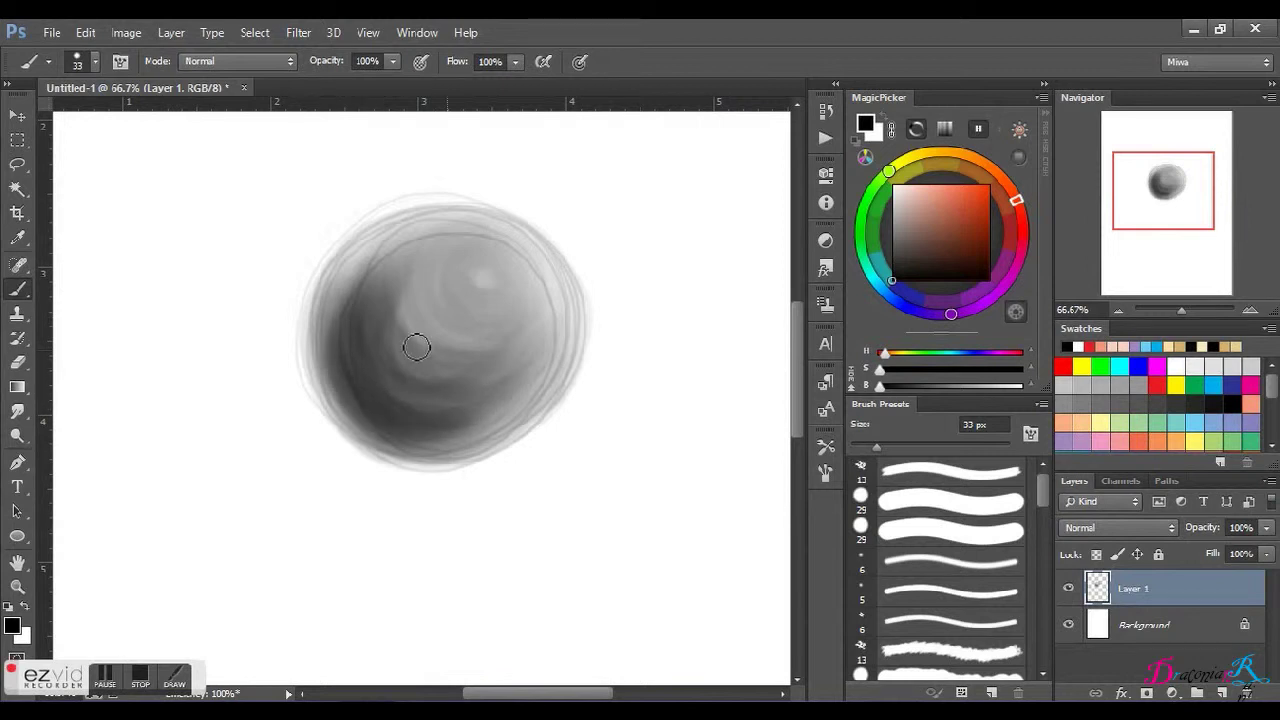
pyautogui.press('r')
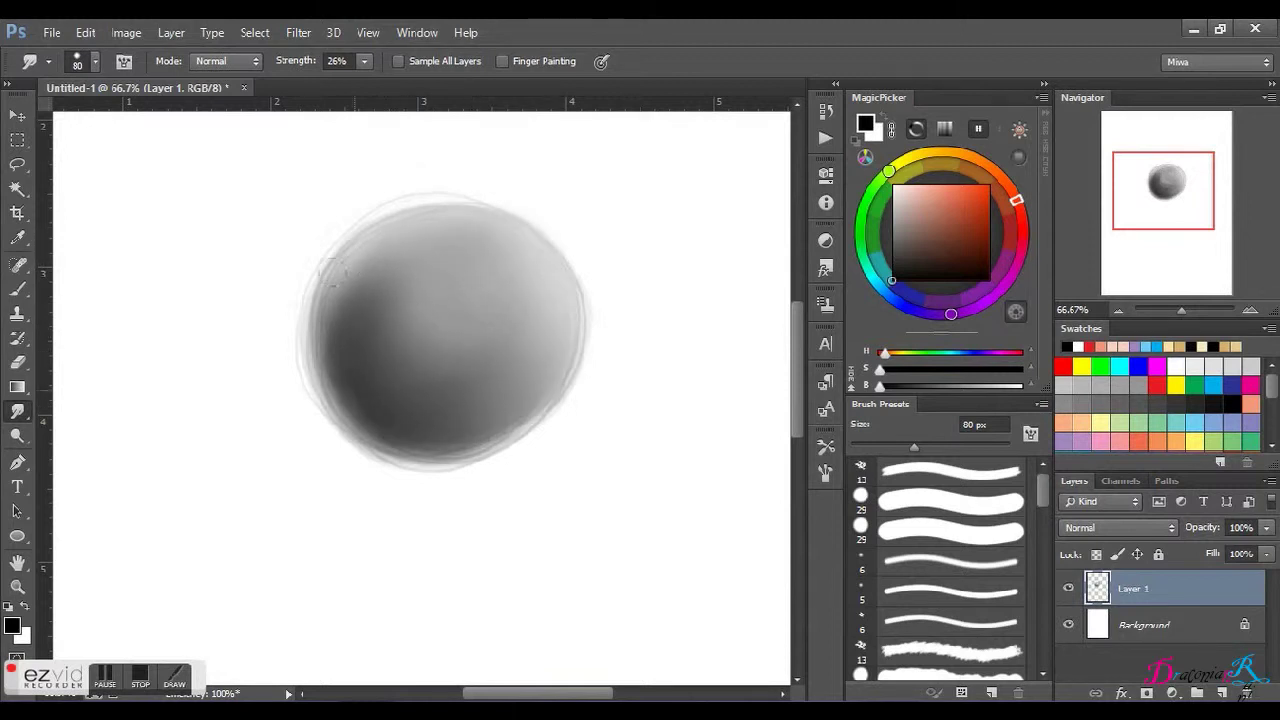
# Step: Paint a white highlight on the sphere's upper right with a 76 px brush
pyautogui.press('b')
pyautogui.press('x')
pyautogui.rightClick(406, 272)
pyautogui.write('76')
pyautogui.press('Return')
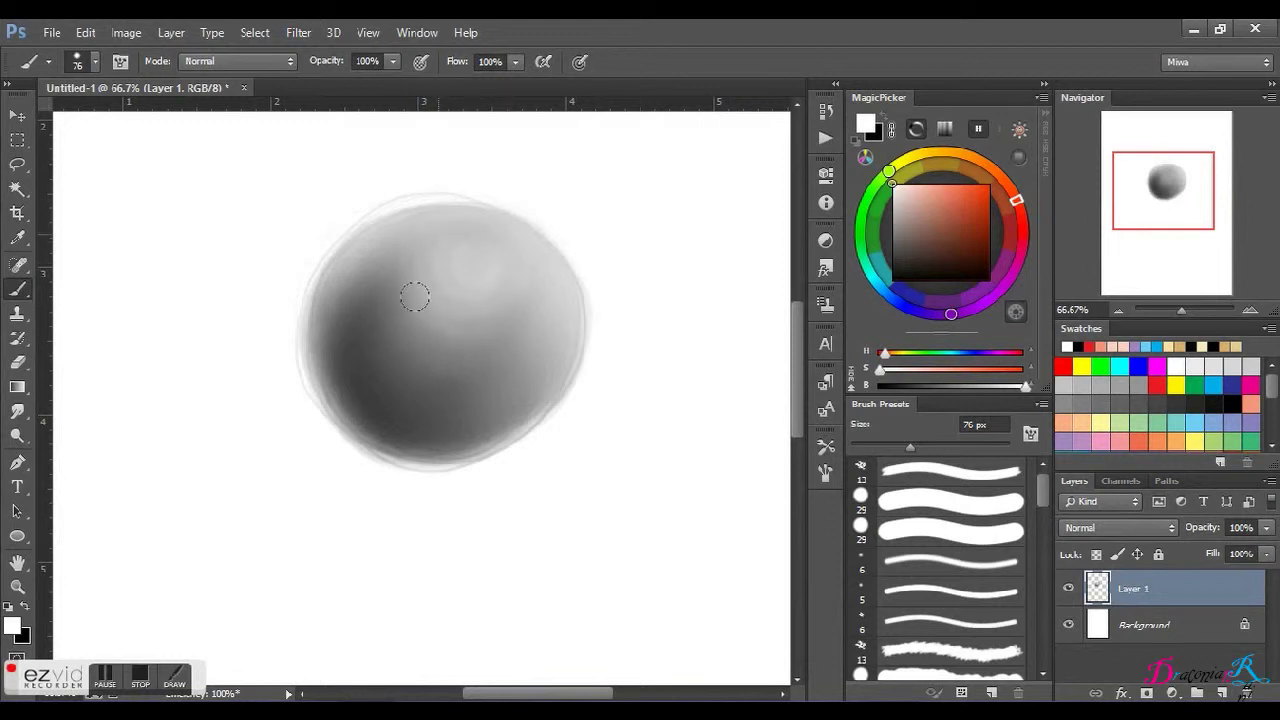
pyautogui.moveTo(409, 251); pyautogui.dragTo(480, 225)
pyautogui.moveTo(468, 269)
pyautogui.mouseDown()
pyautogui.moveTo(462, 246)
pyautogui.moveTo(534, 294)
pyautogui.moveTo(400, 330)
pyautogui.moveTo(380, 243)
pyautogui.moveTo(389, 351)
pyautogui.moveTo(466, 234)
pyautogui.moveTo(511, 257)
pyautogui.mouseUp()
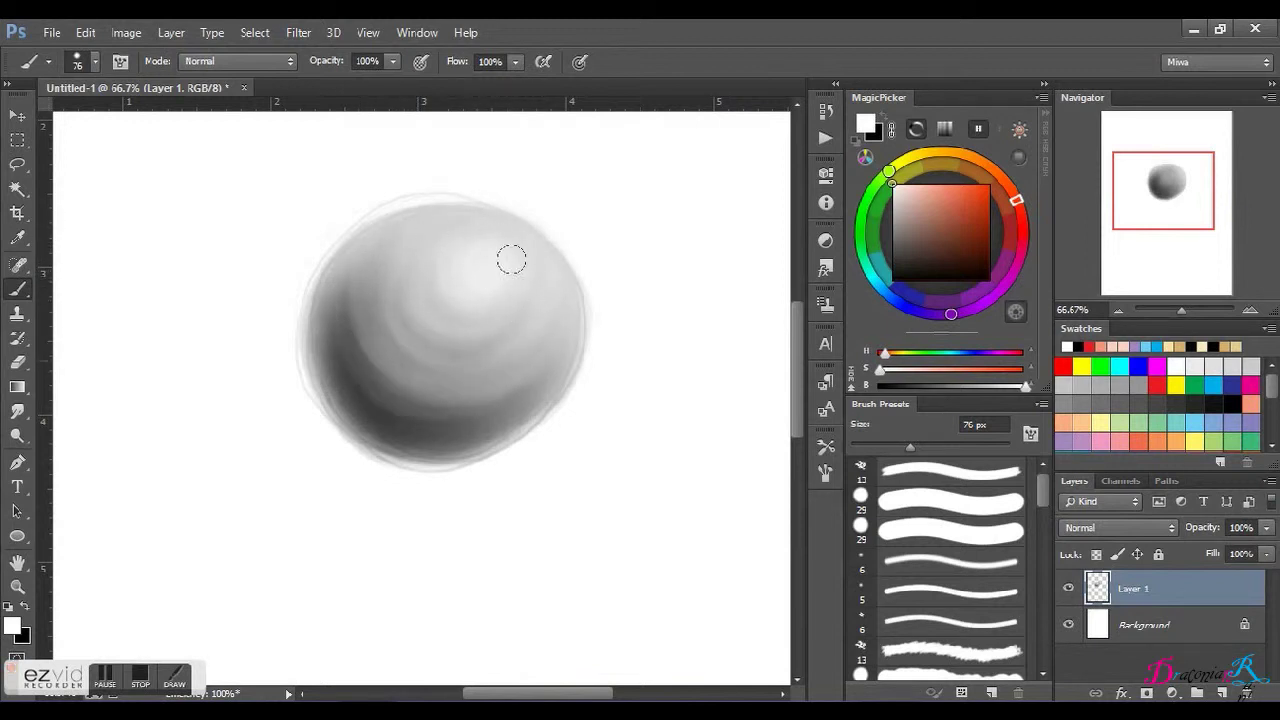
# Step: Smudge the highlight and lower-left shading together into a smooth blend
pyautogui.click(17, 411)
pyautogui.moveTo(341, 347); pyautogui.dragTo(532, 277)
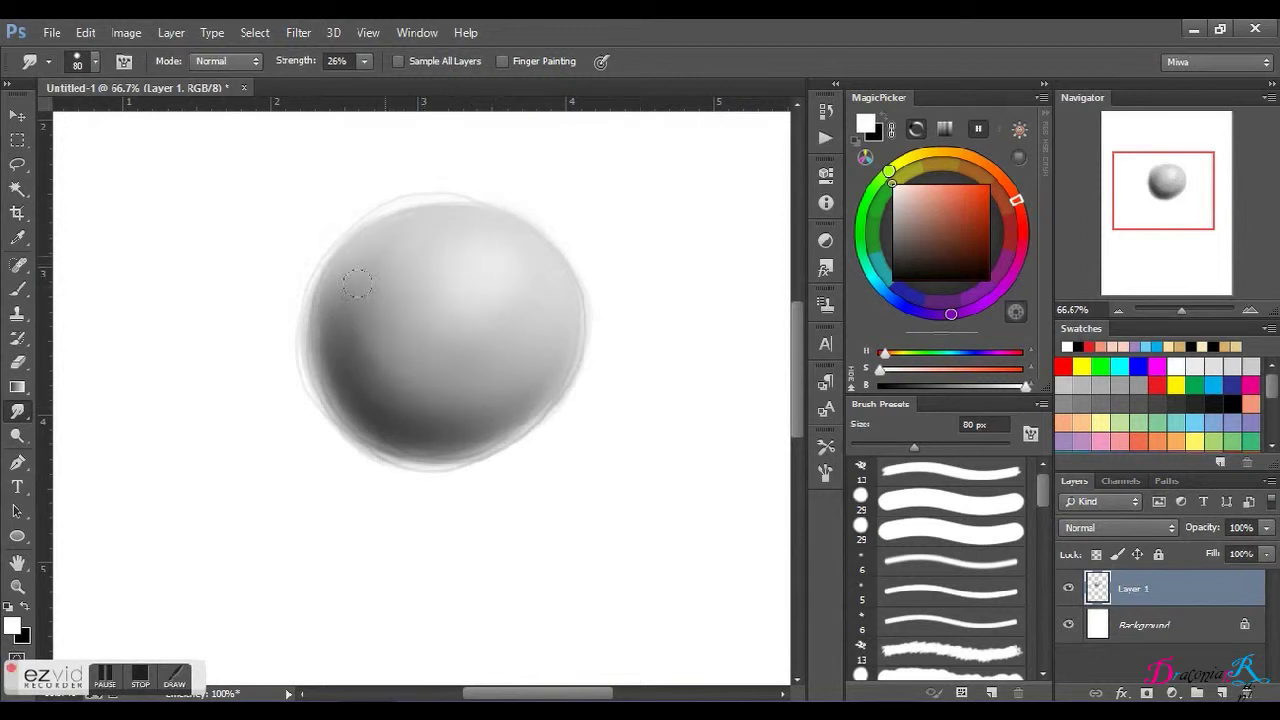
pyautogui.click(17, 289)
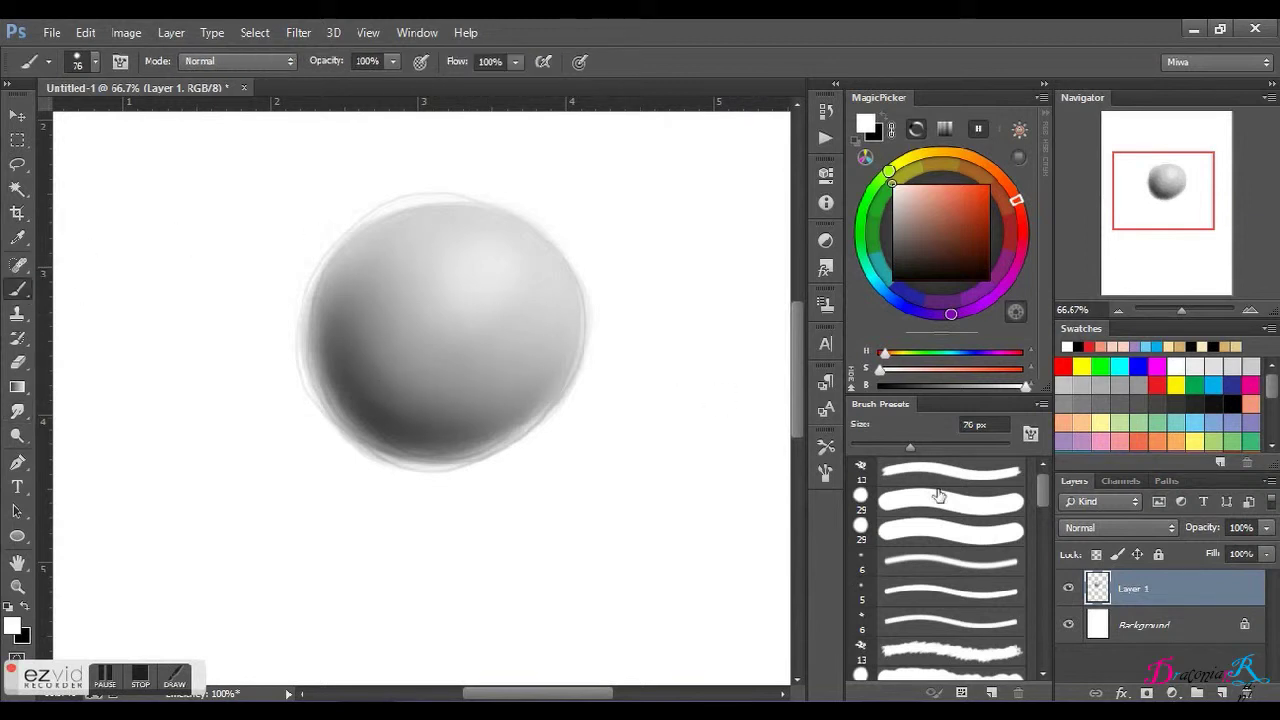
# Step: Choose the 71 px textured brush and salmon colour, brushing the sphere's upper-right edge
pyautogui.scroll(-3, 1040, 540)
pyautogui.click(950, 591)
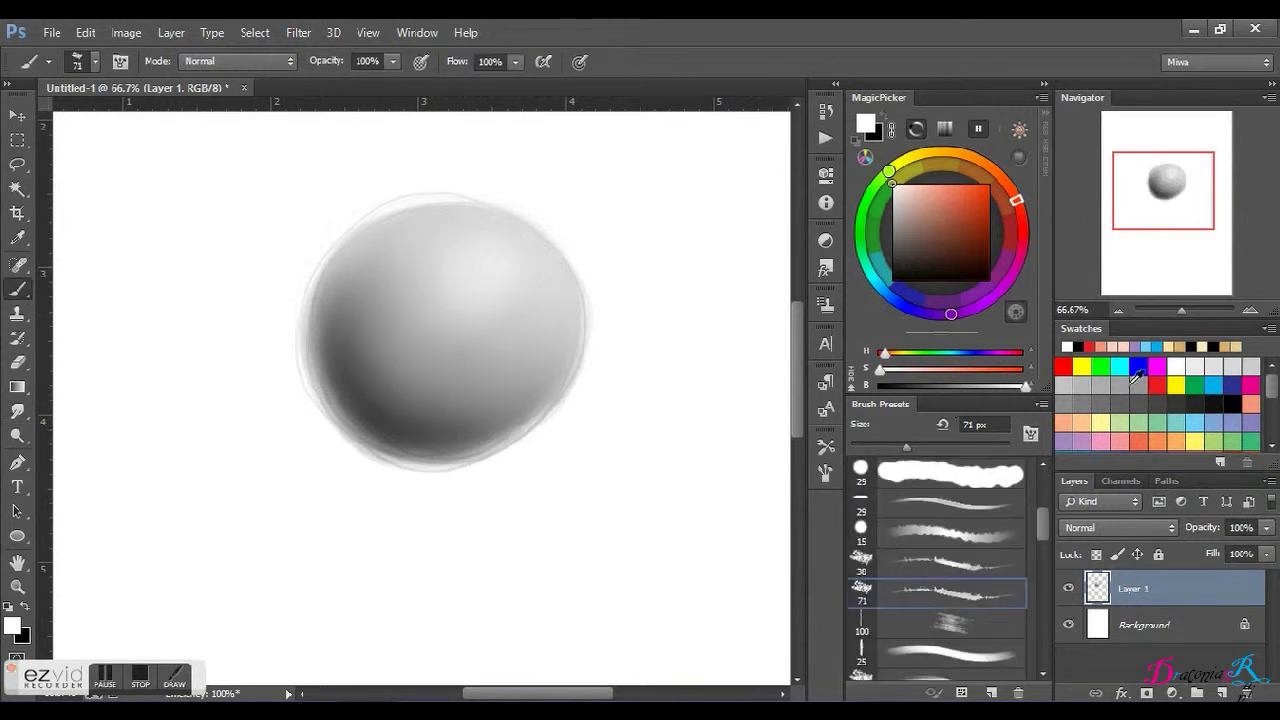
pyautogui.click(1258, 399)
pyautogui.moveTo(515, 235)
pyautogui.mouseDown()
pyautogui.moveTo(537, 337)
pyautogui.moveTo(523, 343)
pyautogui.moveTo(548, 297)
pyautogui.moveTo(514, 249)
pyautogui.moveTo(347, 276)
pyautogui.mouseUp()
# Step: At 114 px, wash the whole sphere in salmon, then lighten it with pale pink
pyautogui.rightClick(519, 312)
pyautogui.moveTo(642, 354); pyautogui.dragTo(660, 354)
pyautogui.click(432, 225)
pyautogui.moveTo(488, 309)
pyautogui.mouseDown()
pyautogui.moveTo(466, 286)
pyautogui.moveTo(486, 280)
pyautogui.moveTo(502, 247)
pyautogui.mouseUp()
pyautogui.moveTo(389, 227)
pyautogui.mouseDown()
pyautogui.moveTo(480, 377)
pyautogui.moveTo(348, 372)
pyautogui.moveTo(433, 413)
pyautogui.moveTo(545, 311)
pyautogui.mouseUp()
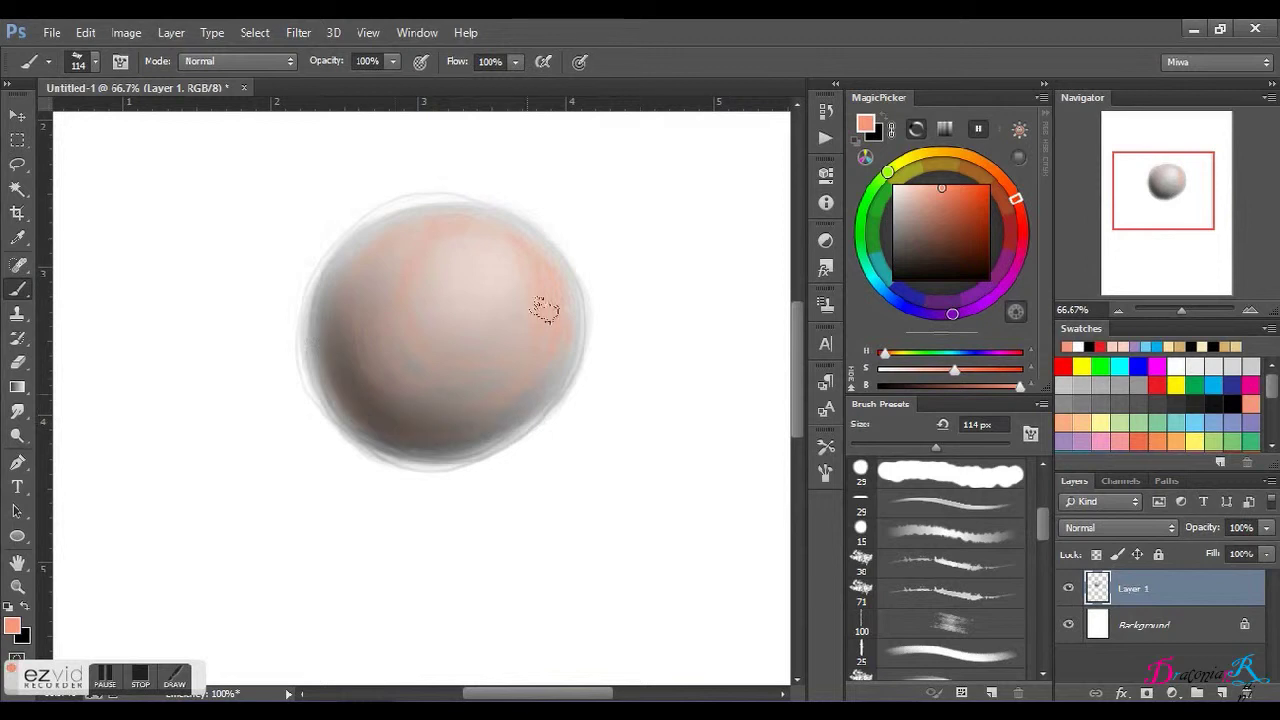
pyautogui.moveTo(372, 230); pyautogui.dragTo(520, 271)
pyautogui.keyDown('alt'); pyautogui.click(488, 268); pyautogui.keyUp('alt')
pyautogui.moveTo(508, 274)
pyautogui.mouseDown()
pyautogui.moveTo(503, 337)
pyautogui.moveTo(531, 308)
pyautogui.moveTo(460, 309)
pyautogui.moveTo(443, 229)
pyautogui.moveTo(471, 211)
pyautogui.moveTo(380, 371)
pyautogui.moveTo(477, 360)
pyautogui.moveTo(403, 309)
pyautogui.moveTo(508, 369)
pyautogui.moveTo(345, 242)
pyautogui.moveTo(330, 360)
pyautogui.moveTo(420, 420)
pyautogui.moveTo(335, 400)
pyautogui.moveTo(444, 387)
pyautogui.moveTo(540, 334)
pyautogui.moveTo(454, 443)
pyautogui.moveTo(400, 420)
pyautogui.moveTo(497, 385)
pyautogui.moveTo(350, 384)
pyautogui.moveTo(443, 212)
pyautogui.moveTo(463, 372)
pyautogui.mouseUp()
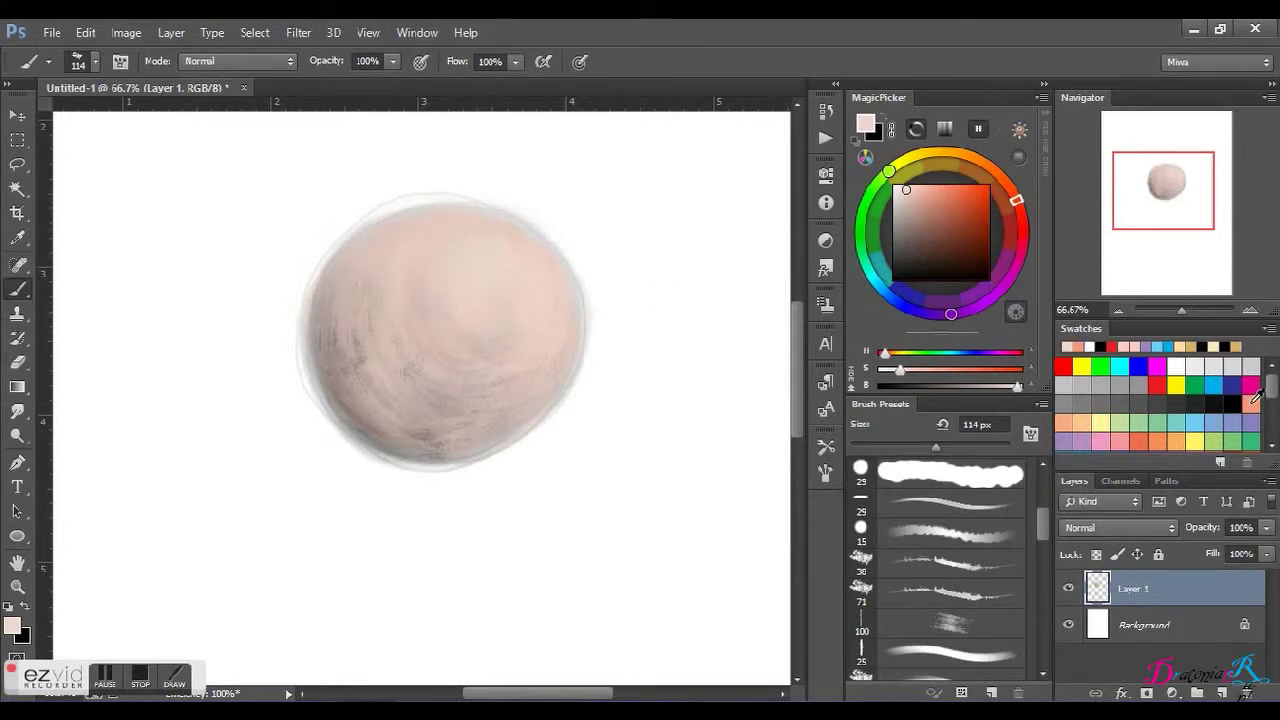
# Step: Tint the sphere's left edge and lower-left rim with salmon
pyautogui.click(1251, 401)
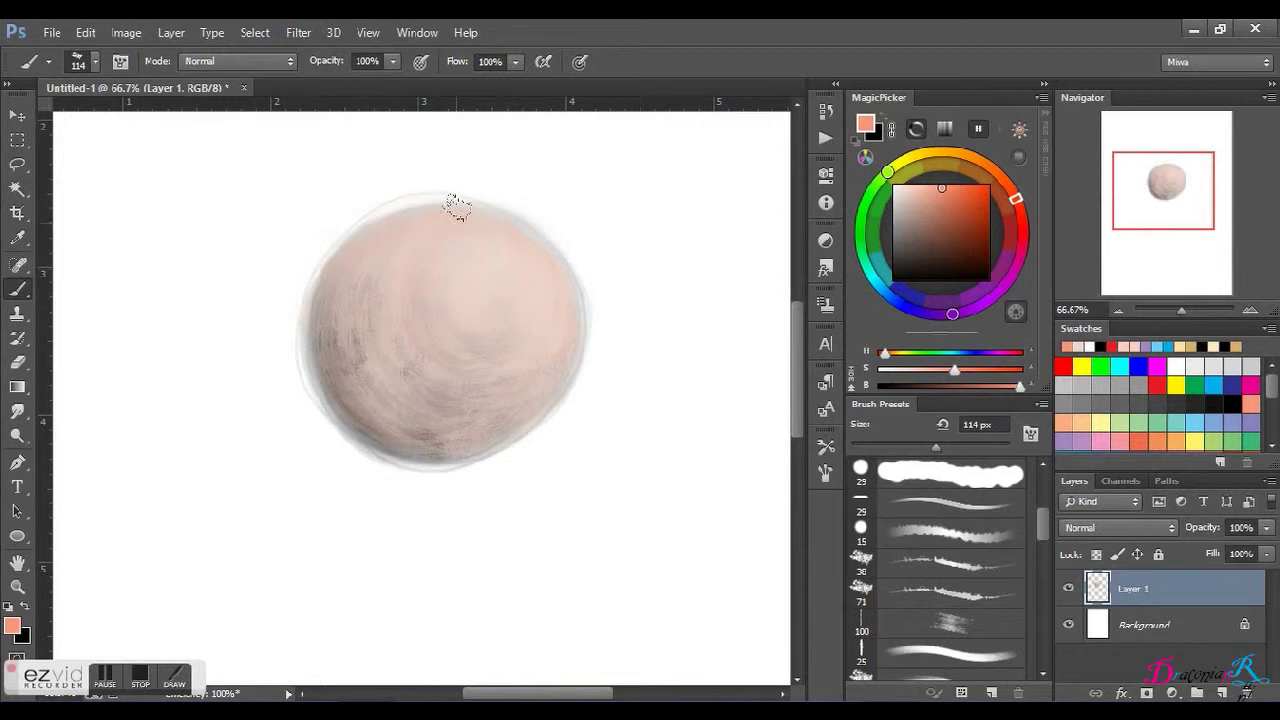
pyautogui.moveTo(380, 200)
pyautogui.mouseDown()
pyautogui.moveTo(336, 407)
pyautogui.moveTo(378, 389)
pyautogui.mouseUp()
pyautogui.moveTo(428, 450); pyautogui.dragTo(314, 371)
pyautogui.moveTo(514, 369); pyautogui.dragTo(456, 422)
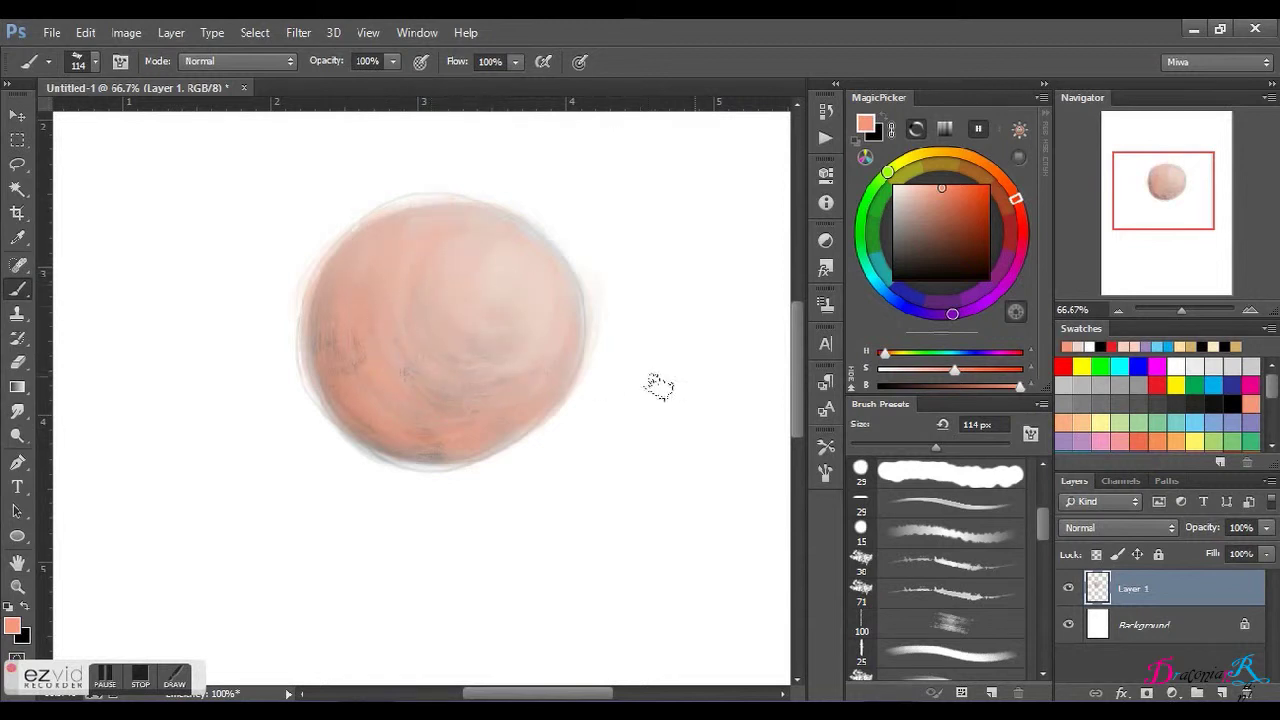
# Step: Paint red-orange along the left and lower rim into the middle-left
pyautogui.scroll(-1, 1274, 397)
pyautogui.scroll(-1, 1274, 397)
pyautogui.click(1144, 389)
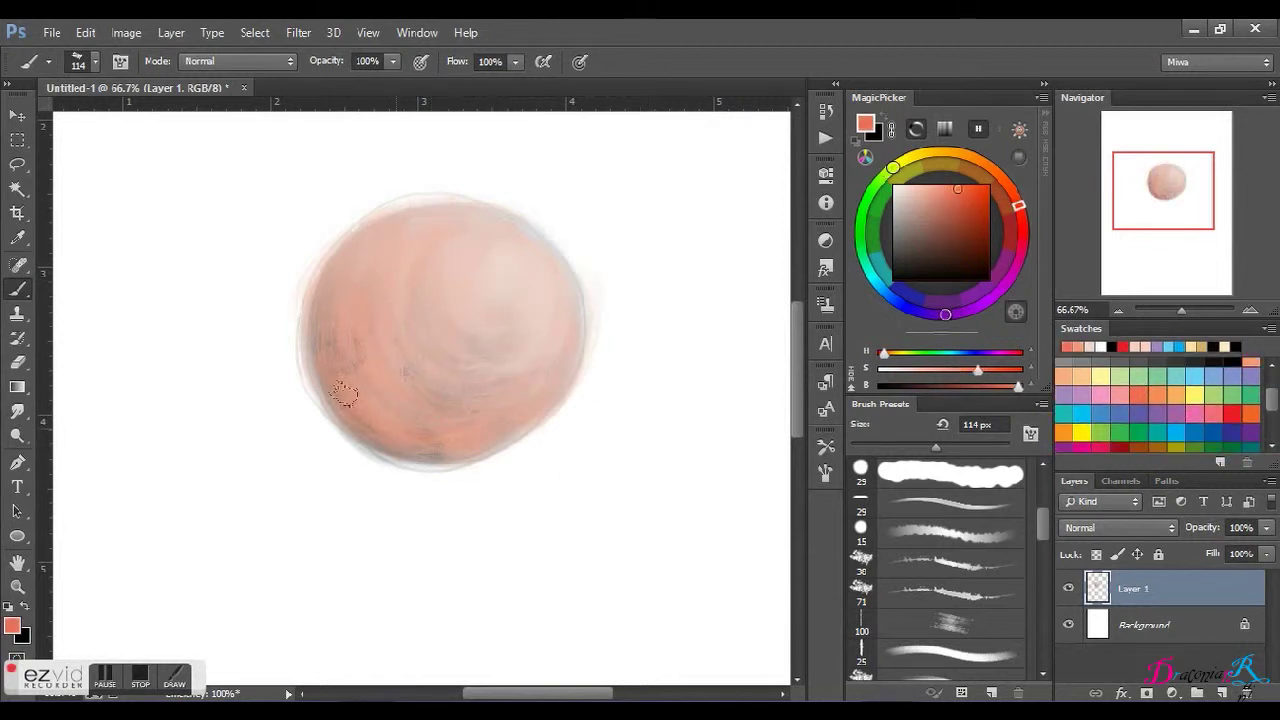
pyautogui.moveTo(288, 367); pyautogui.dragTo(514, 406)
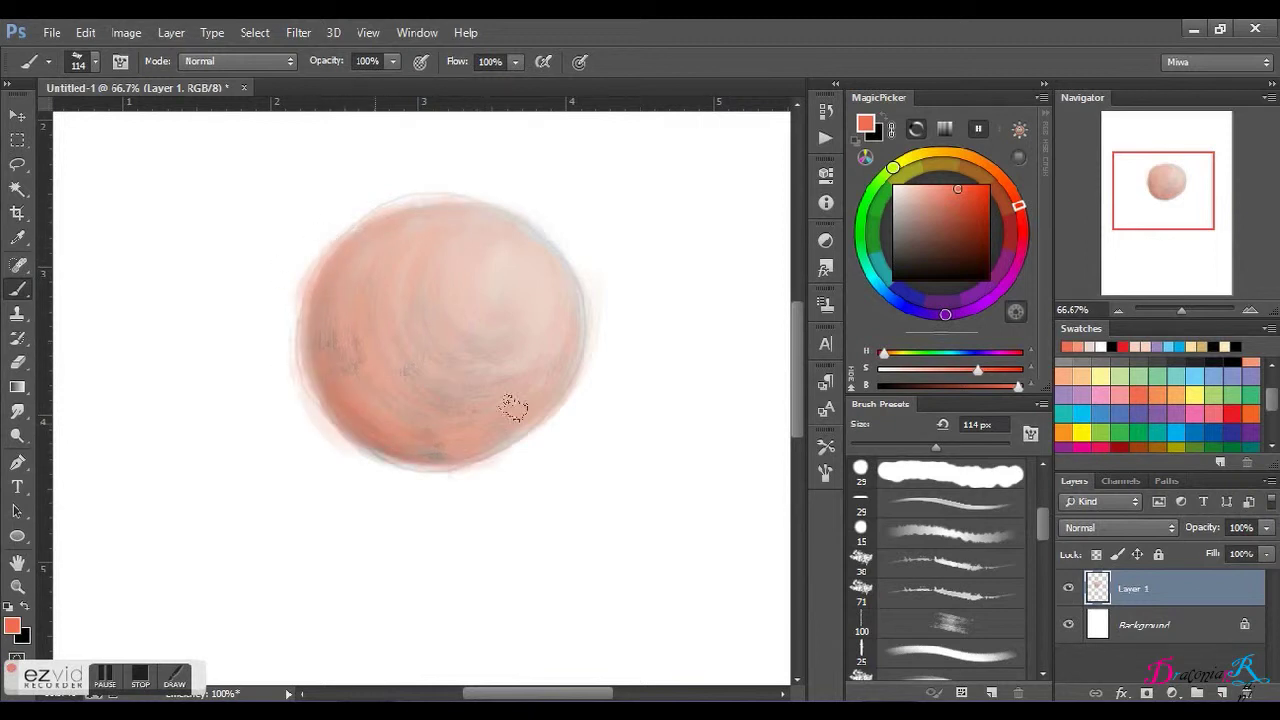
pyautogui.moveTo(404, 423)
pyautogui.mouseDown()
pyautogui.moveTo(414, 214)
pyautogui.moveTo(426, 357)
pyautogui.mouseUp()
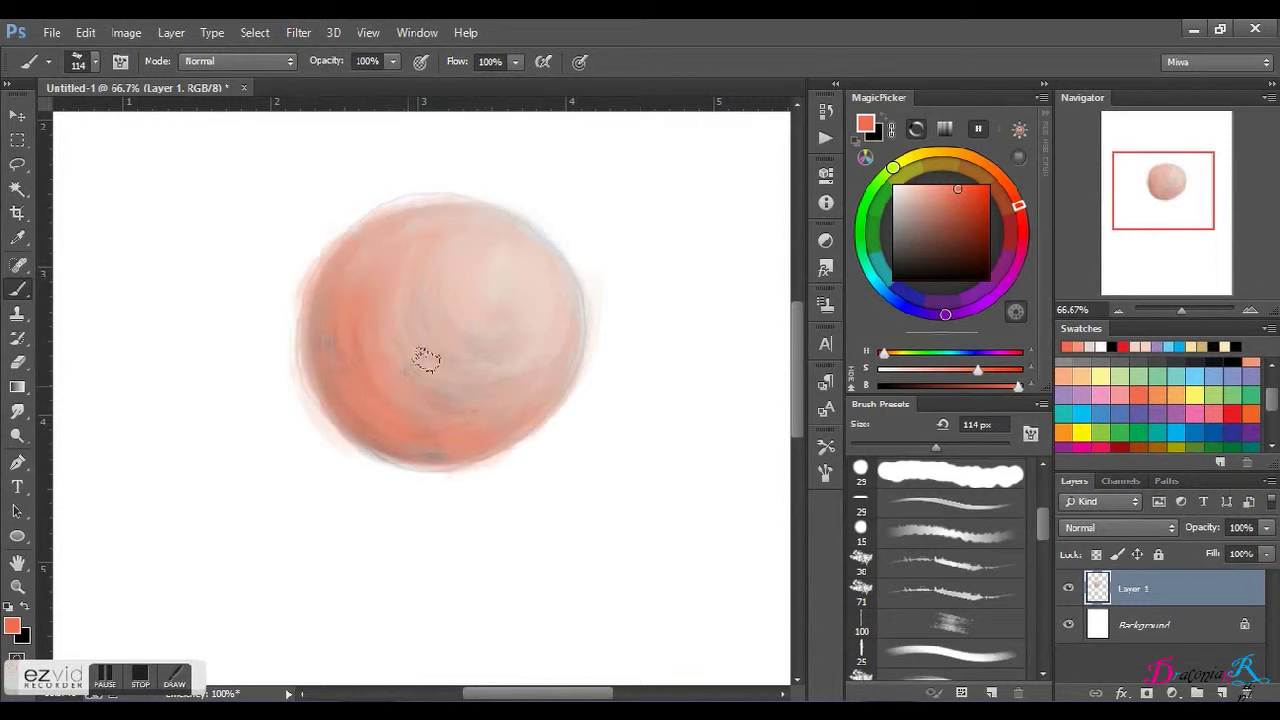
# Step: Shade the sphere's left side and lower middle with brown strokes
pyautogui.scroll(-2, 1272, 412)
pyautogui.scroll(-2, 1268, 414)
pyautogui.scroll(-2, 1258, 415)
pyautogui.click(1252, 426)
pyautogui.moveTo(389, 206)
pyautogui.mouseDown()
pyautogui.moveTo(309, 286)
pyautogui.moveTo(294, 331)
pyautogui.moveTo(462, 440)
pyautogui.moveTo(408, 394)
pyautogui.moveTo(551, 357)
pyautogui.moveTo(437, 214)
pyautogui.mouseUp()
pyautogui.moveTo(323, 284)
pyautogui.mouseDown()
pyautogui.moveTo(334, 357)
pyautogui.moveTo(432, 388)
pyautogui.mouseUp()
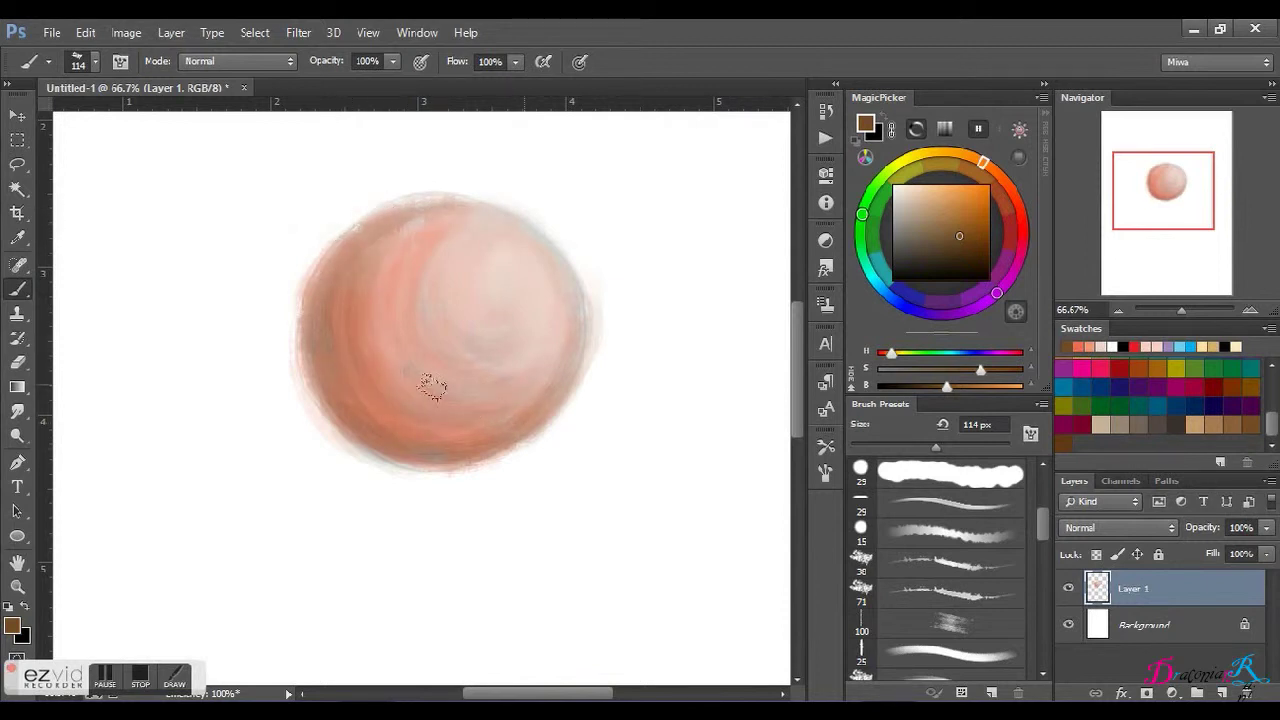
# Step: Repaint the reddish left side and upper area of the sphere in light tan
pyautogui.click(955, 162)
pyautogui.click(930, 194)
pyautogui.moveTo(481, 240); pyautogui.dragTo(450, 224)
pyautogui.moveTo(525, 358)
pyautogui.mouseDown()
pyautogui.moveTo(400, 257)
pyautogui.moveTo(371, 371)
pyautogui.moveTo(363, 271)
pyautogui.moveTo(385, 345)
pyautogui.mouseUp()
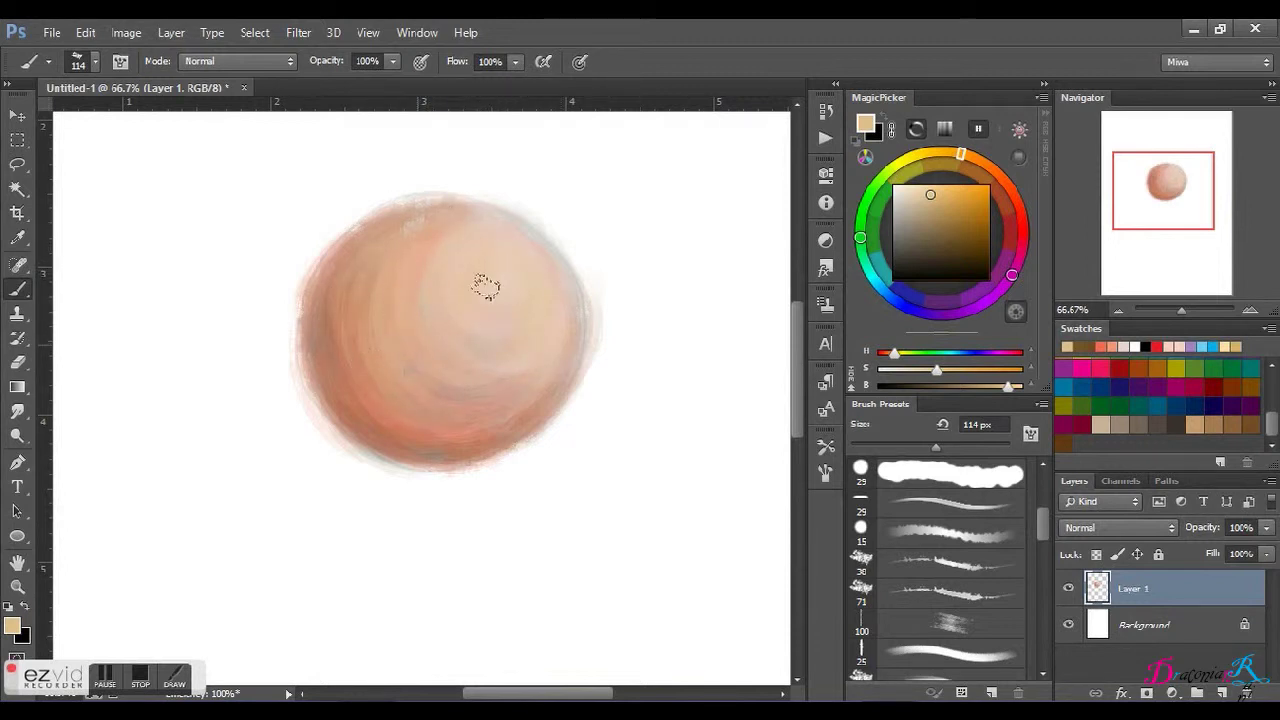
pyautogui.moveTo(375, 282)
pyautogui.mouseDown()
pyautogui.moveTo(309, 329)
pyautogui.moveTo(426, 397)
pyautogui.moveTo(357, 420)
pyautogui.moveTo(434, 214)
pyautogui.moveTo(348, 285)
pyautogui.mouseUp()
# Step: Brush a lighter cream highlight on the upper right and spread it smoothly
pyautogui.click(917, 184)
pyautogui.moveTo(488, 254)
pyautogui.mouseDown()
pyautogui.moveTo(457, 263)
pyautogui.moveTo(470, 218)
pyautogui.mouseUp()
pyautogui.moveTo(518, 254)
pyautogui.mouseDown()
pyautogui.moveTo(491, 329)
pyautogui.moveTo(534, 289)
pyautogui.moveTo(509, 334)
pyautogui.moveTo(400, 254)
pyautogui.moveTo(543, 277)
pyautogui.moveTo(420, 374)
pyautogui.moveTo(546, 277)
pyautogui.moveTo(382, 259)
pyautogui.moveTo(360, 309)
pyautogui.moveTo(557, 329)
pyautogui.moveTo(380, 231)
pyautogui.moveTo(406, 206)
pyautogui.moveTo(391, 423)
pyautogui.moveTo(520, 403)
pyautogui.moveTo(403, 444)
pyautogui.moveTo(357, 414)
pyautogui.mouseUp()
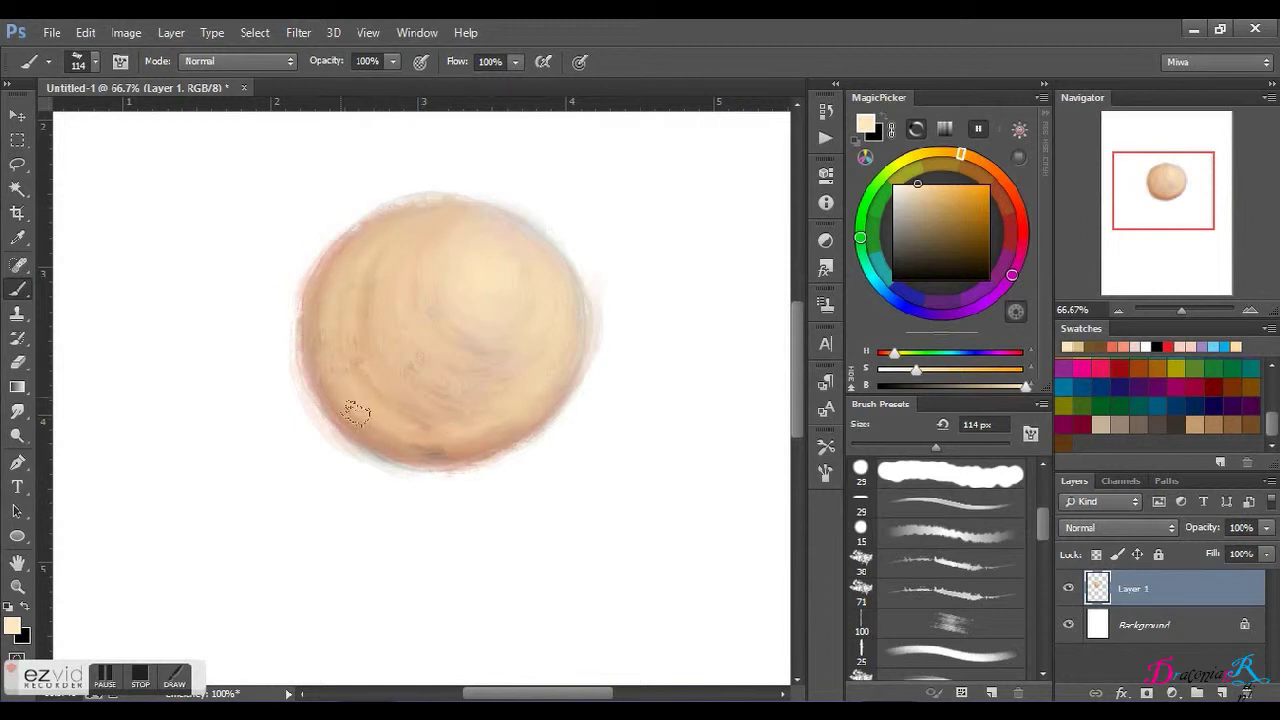
# Step: Reshade the sphere's upper-left with brown strokes
pyautogui.click(1258, 420)
pyautogui.moveTo(408, 214)
pyautogui.mouseDown()
pyautogui.moveTo(303, 316)
pyautogui.moveTo(326, 354)
pyautogui.moveTo(503, 397)
pyautogui.moveTo(417, 209)
pyautogui.moveTo(329, 292)
pyautogui.mouseUp()
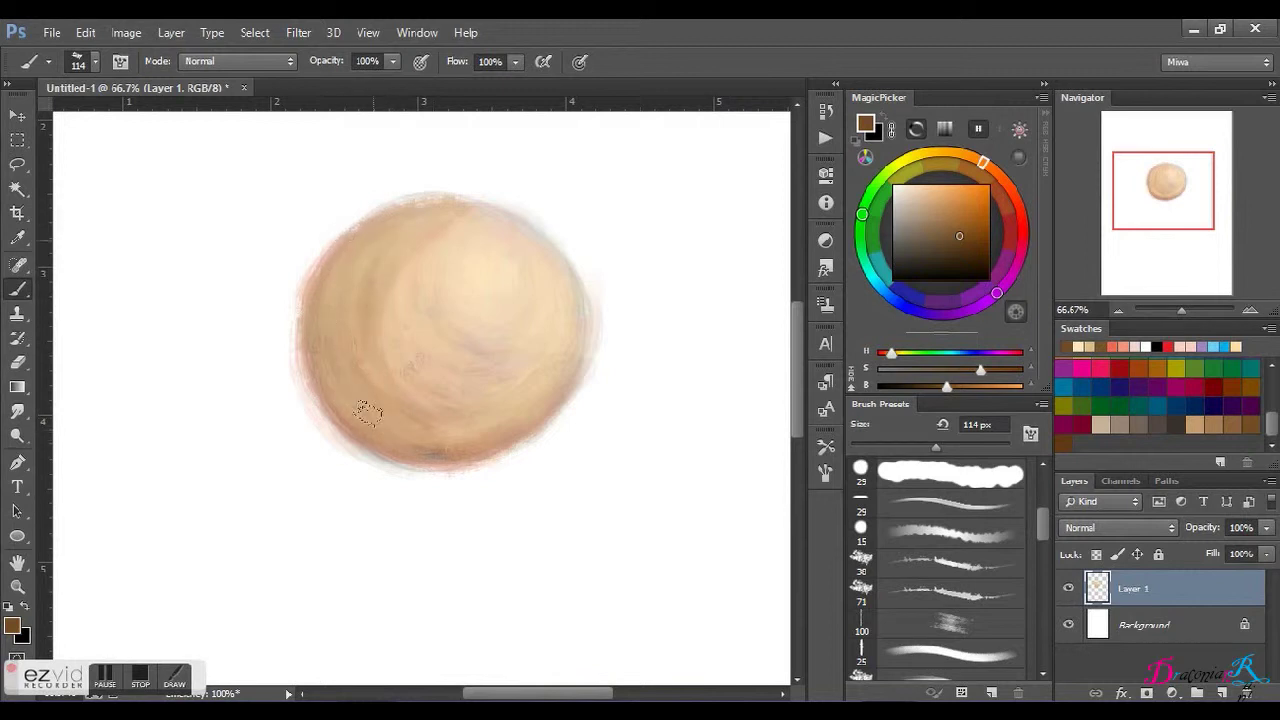
pyautogui.rightClick(517, 327)
pyautogui.scroll(-3, 684, 562)
# Step: Select the 207 textured brush at 33 px
pyautogui.scroll(-3, 684, 565)
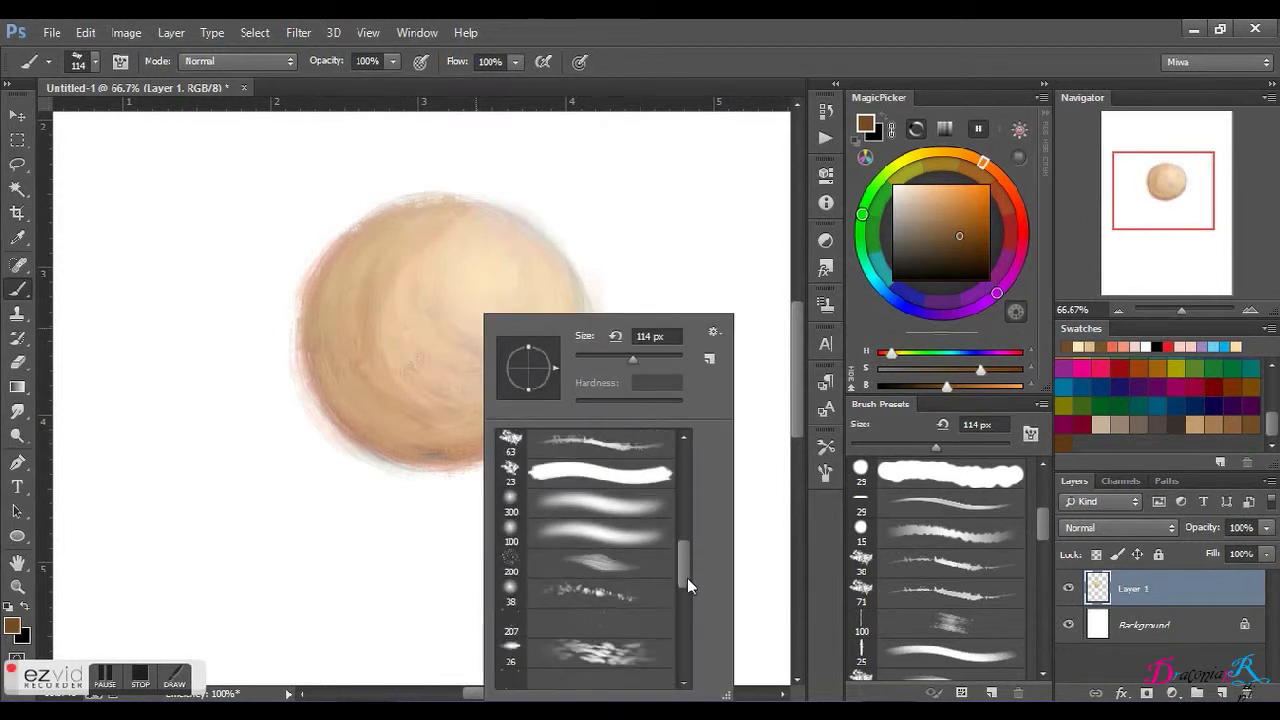
pyautogui.click(600, 580)
pyautogui.click(590, 356)
pyautogui.moveTo(590, 356); pyautogui.dragTo(587, 356)
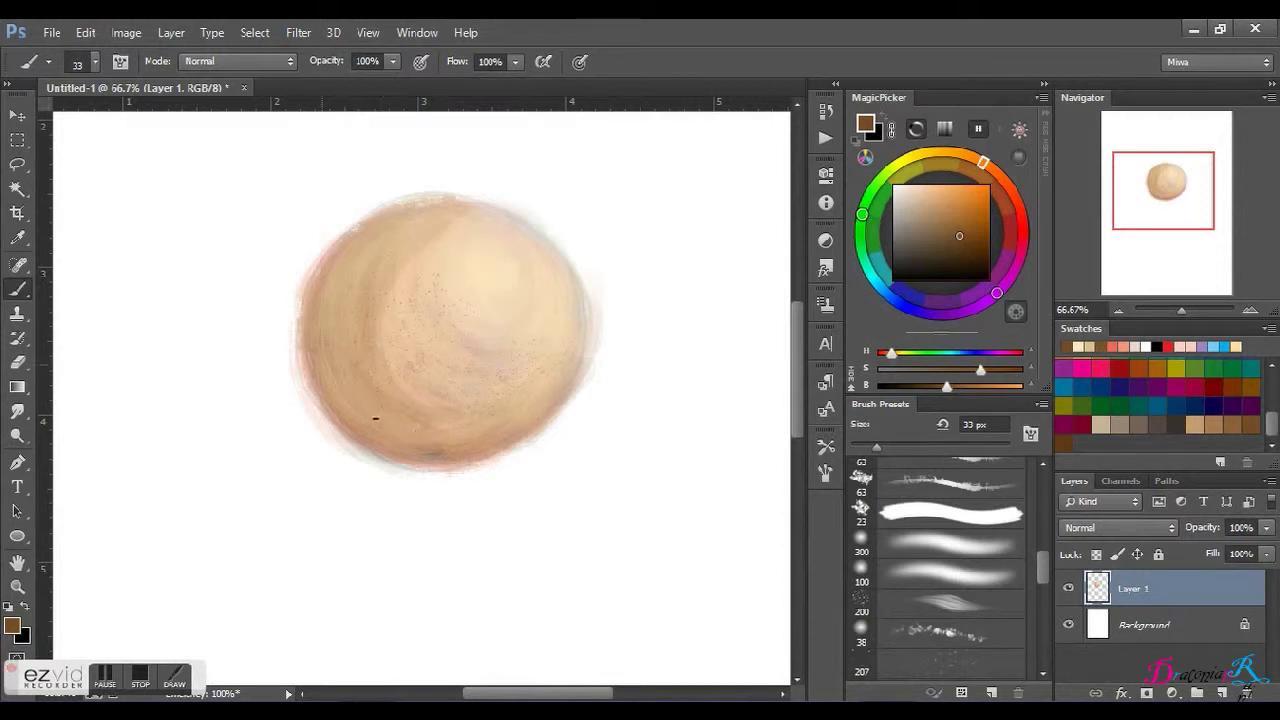
# Step: Switch to the 15 brush at 54 px and paint speckled strokes on the lower-left
pyautogui.rightClick(436, 300)
pyautogui.scroll(3, 635, 486)
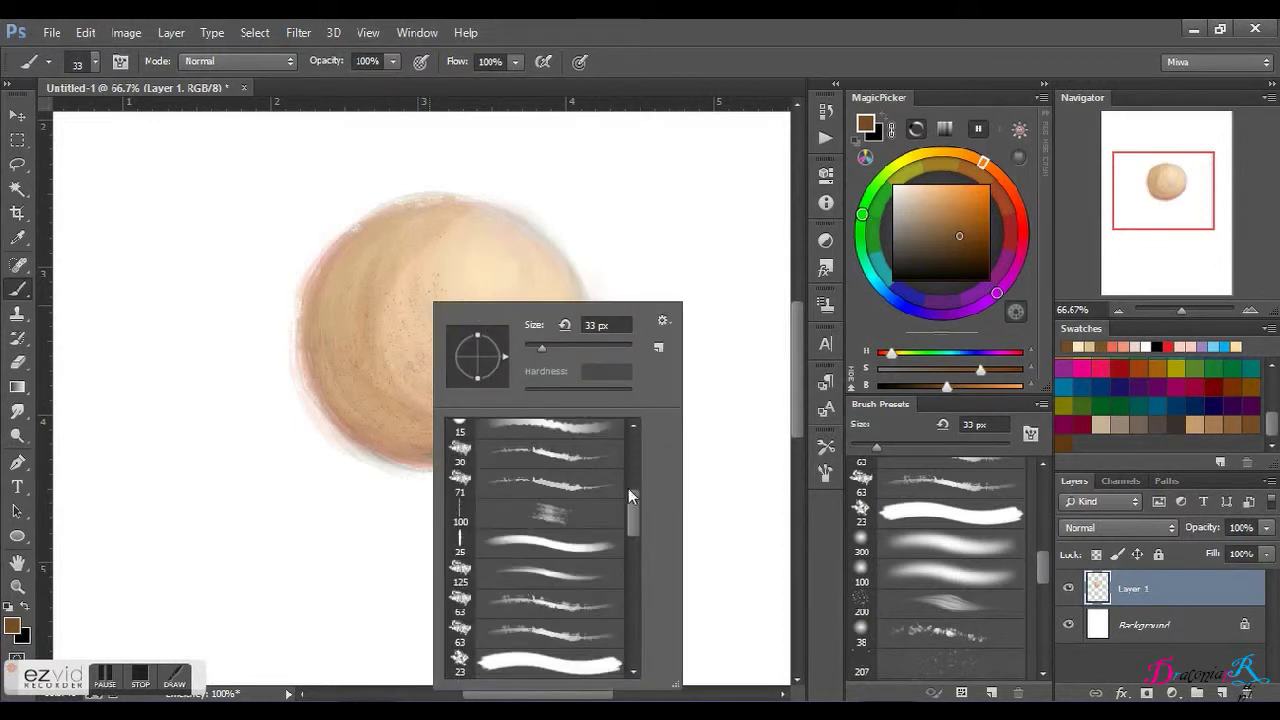
pyautogui.click(550, 428)
pyautogui.moveTo(557, 347); pyautogui.dragTo(549, 347)
pyautogui.press('Return')
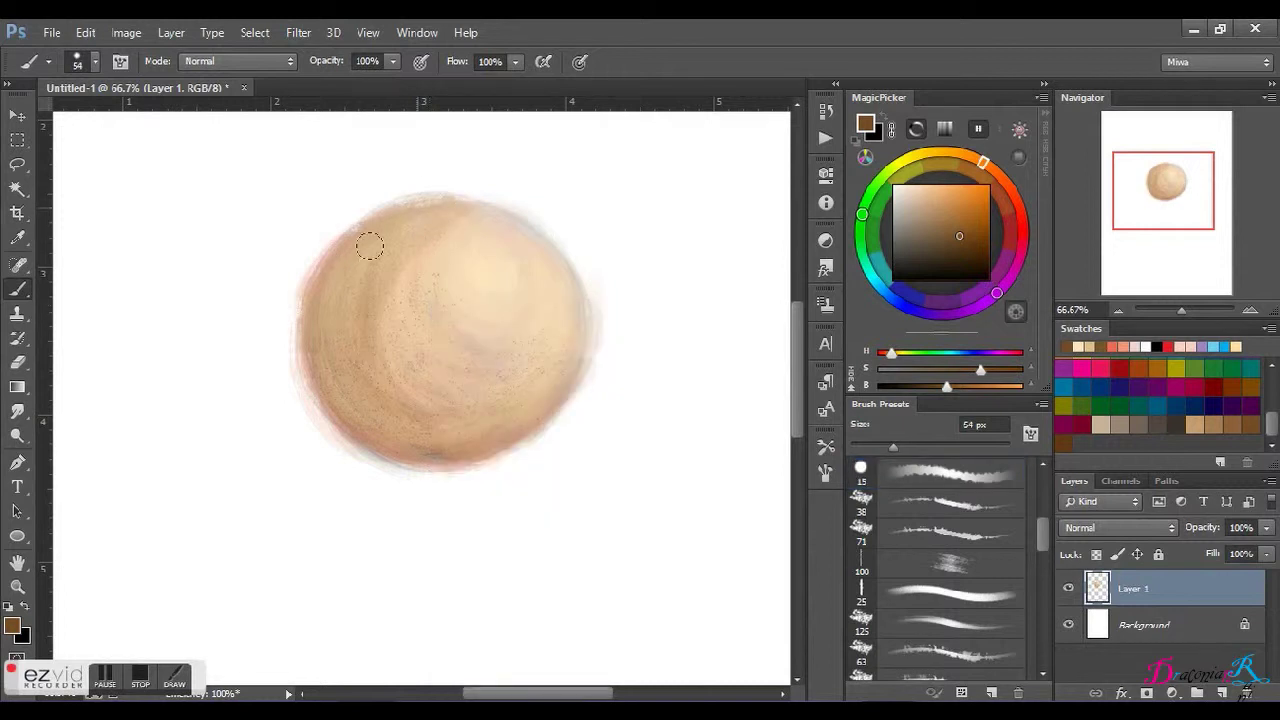
pyautogui.moveTo(364, 413); pyautogui.dragTo(438, 449)
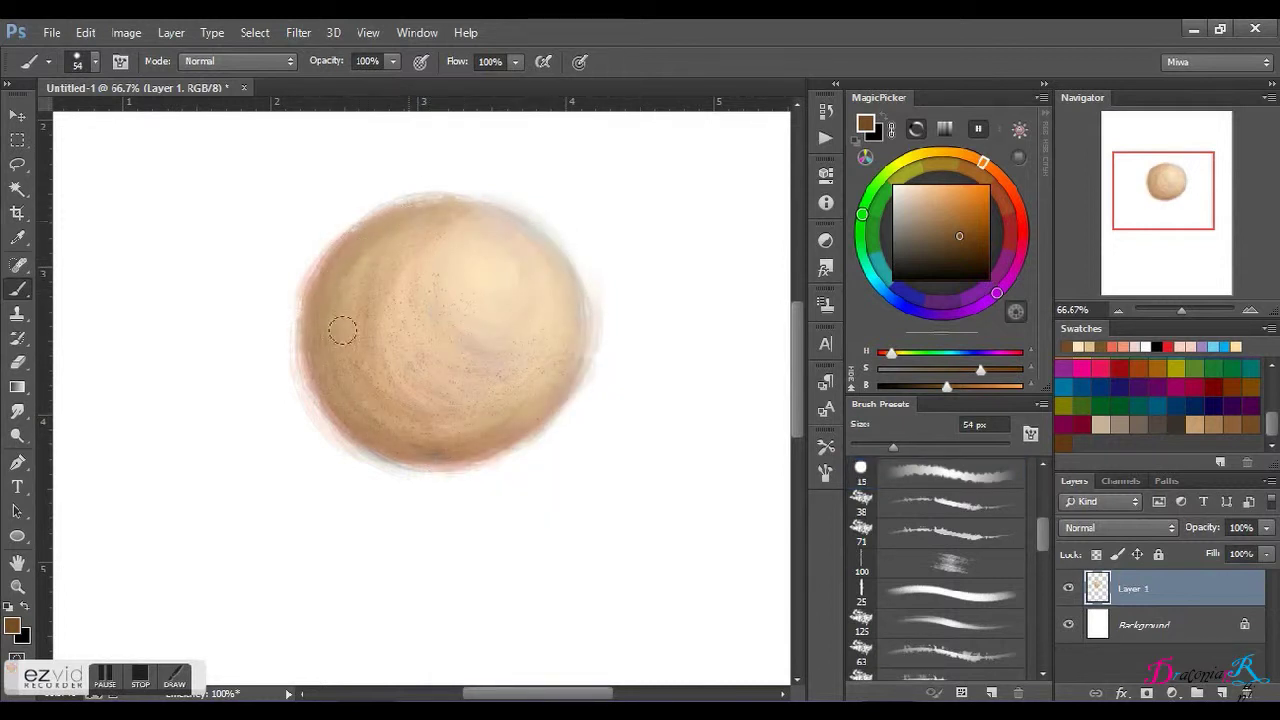
pyautogui.moveTo(397, 319); pyautogui.dragTo(419, 251)
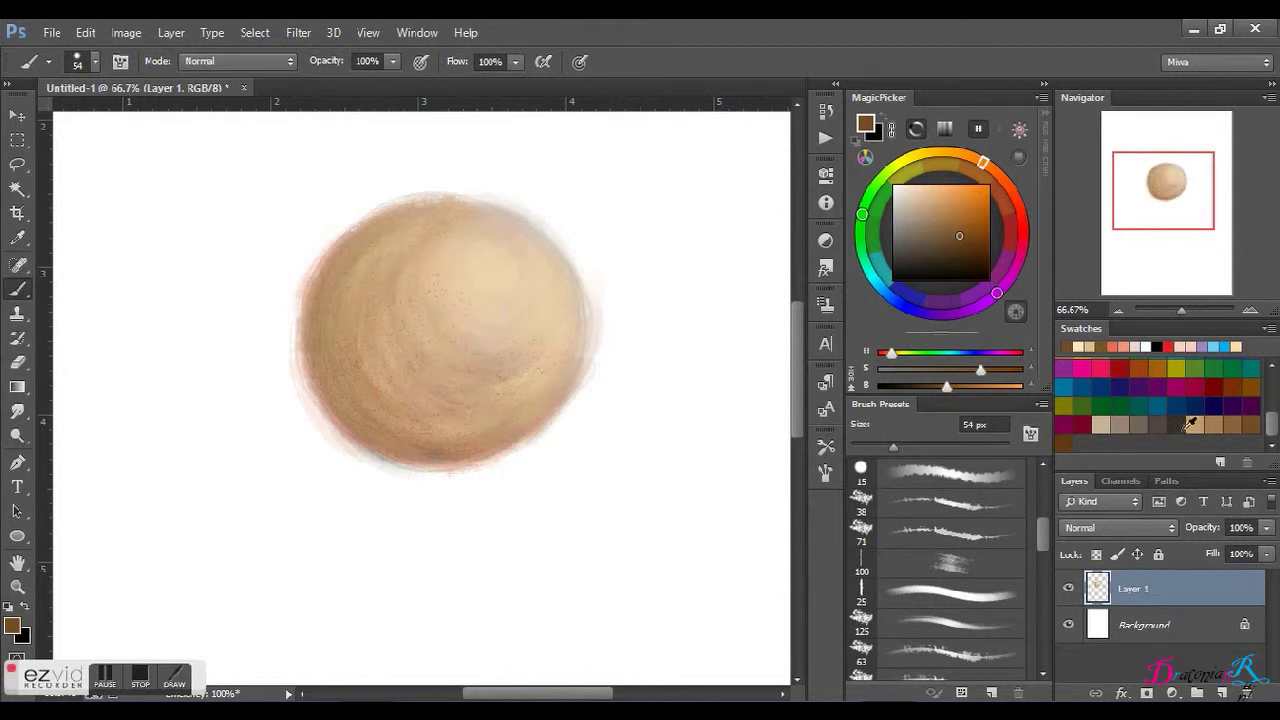
# Step: Sample the light tan highlight, then pick a darker tan to even the sphere's colour
pyautogui.keyDown('alt'); pyautogui.click(503, 266); pyautogui.keyUp('alt')
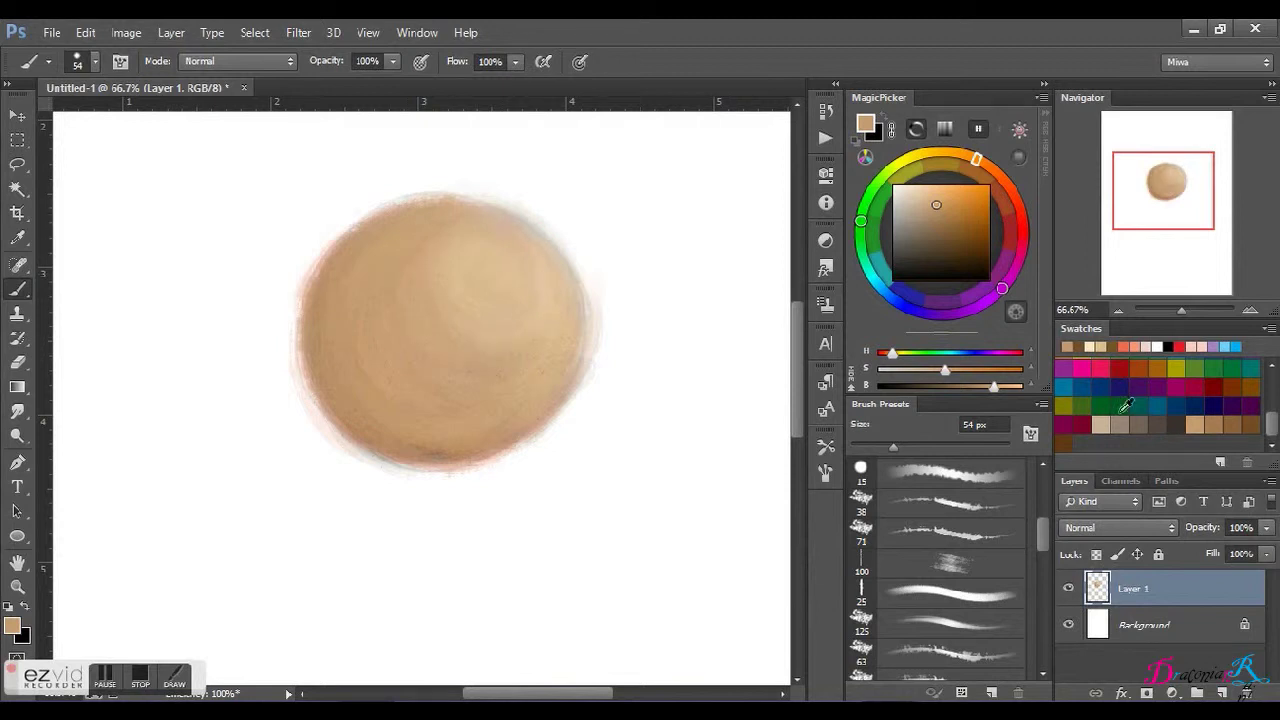
pyautogui.click(1210, 426)
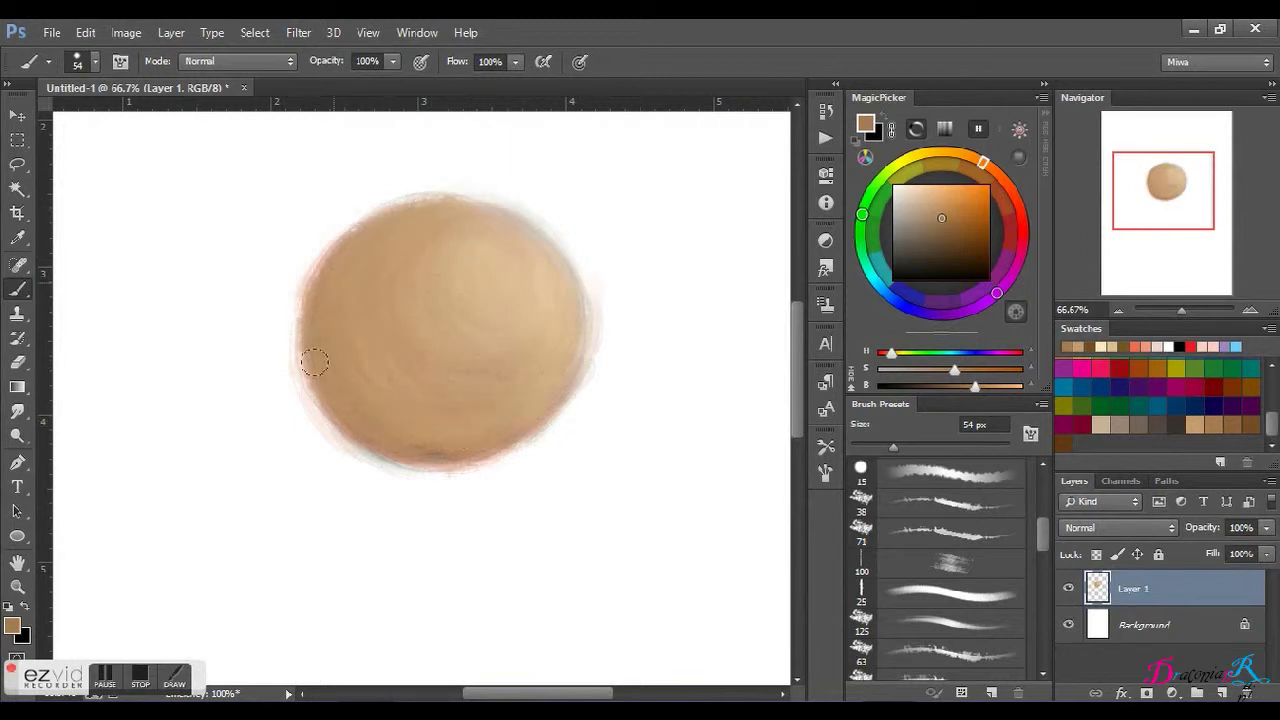
pyautogui.click(1236, 427)
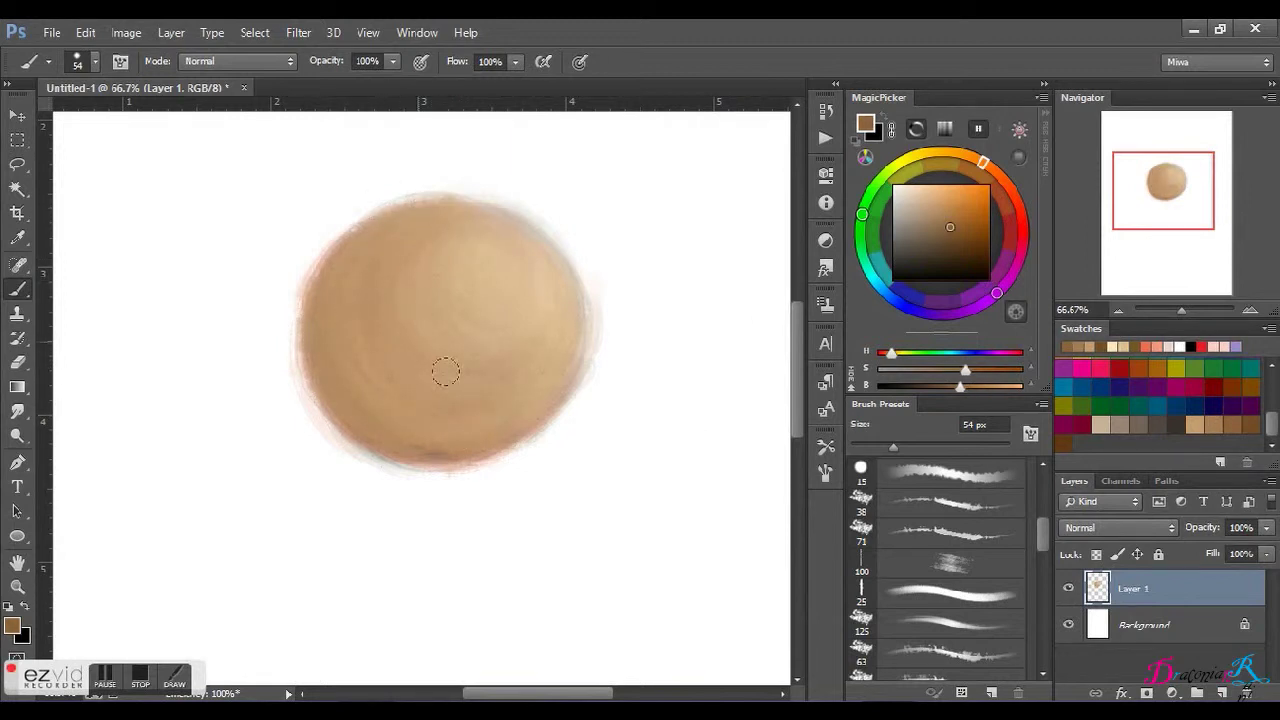
# Step: Blur the ball's edges with the large soft 300 brush
pyautogui.scroll(-3, 1040, 572)
pyautogui.click(950, 565)
pyautogui.click(908, 541)
pyautogui.moveTo(349, 180); pyautogui.dragTo(380, 186)
pyautogui.moveTo(310, 337)
pyautogui.mouseDown()
pyautogui.moveTo(510, 465)
pyautogui.moveTo(251, 394)
pyautogui.mouseUp()
# Step: Resize the brush to 139 px and darken a wide area below the ball
pyautogui.rightClick(395, 315)
pyautogui.moveTo(560, 357)
pyautogui.mouseDown()
pyautogui.moveTo(535, 362)
pyautogui.moveTo(548, 357)
pyautogui.mouseUp()
pyautogui.press('Return')
pyautogui.moveTo(525, 478)
pyautogui.mouseDown()
pyautogui.moveTo(470, 492)
pyautogui.moveTo(154, 486)
pyautogui.mouseUp()
pyautogui.moveTo(460, 495); pyautogui.dragTo(610, 470)
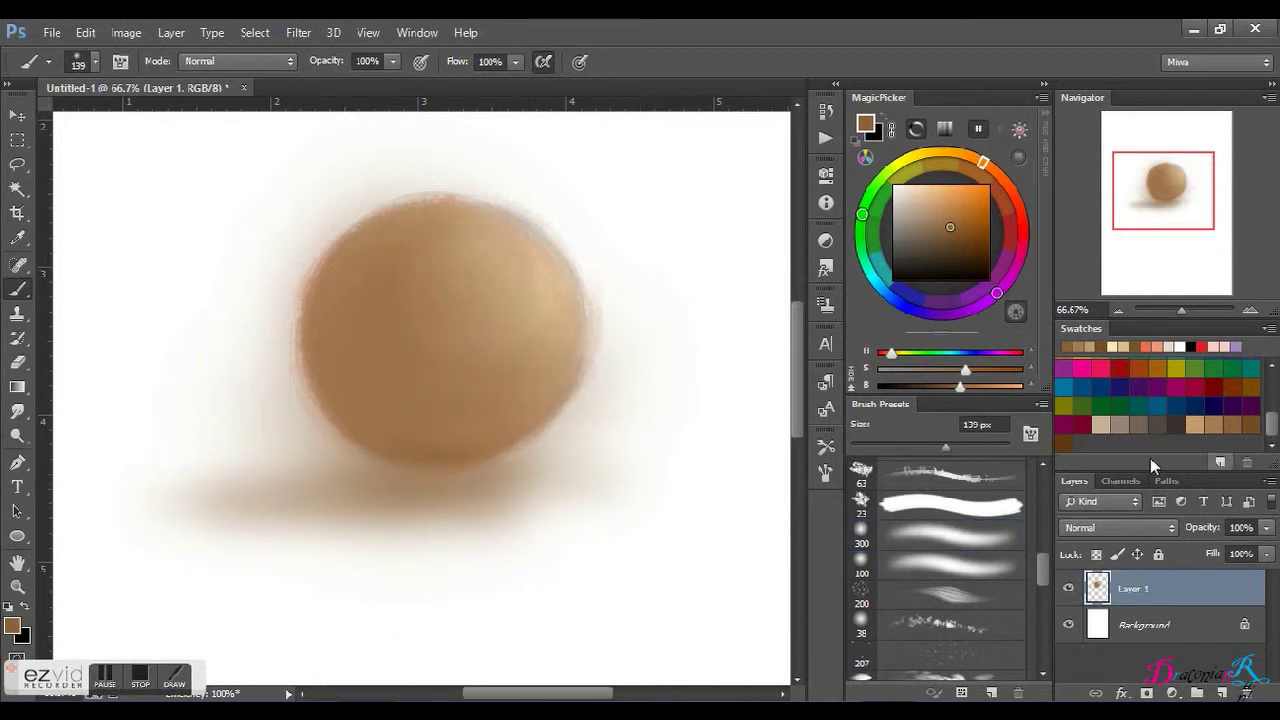
# Step: Pick a dark colour and extend the shadow under the ball at 66 then 33 px
pyautogui.click(1180, 424)
pyautogui.rightClick(380, 315)
pyautogui.write('66')
pyautogui.press('Return')
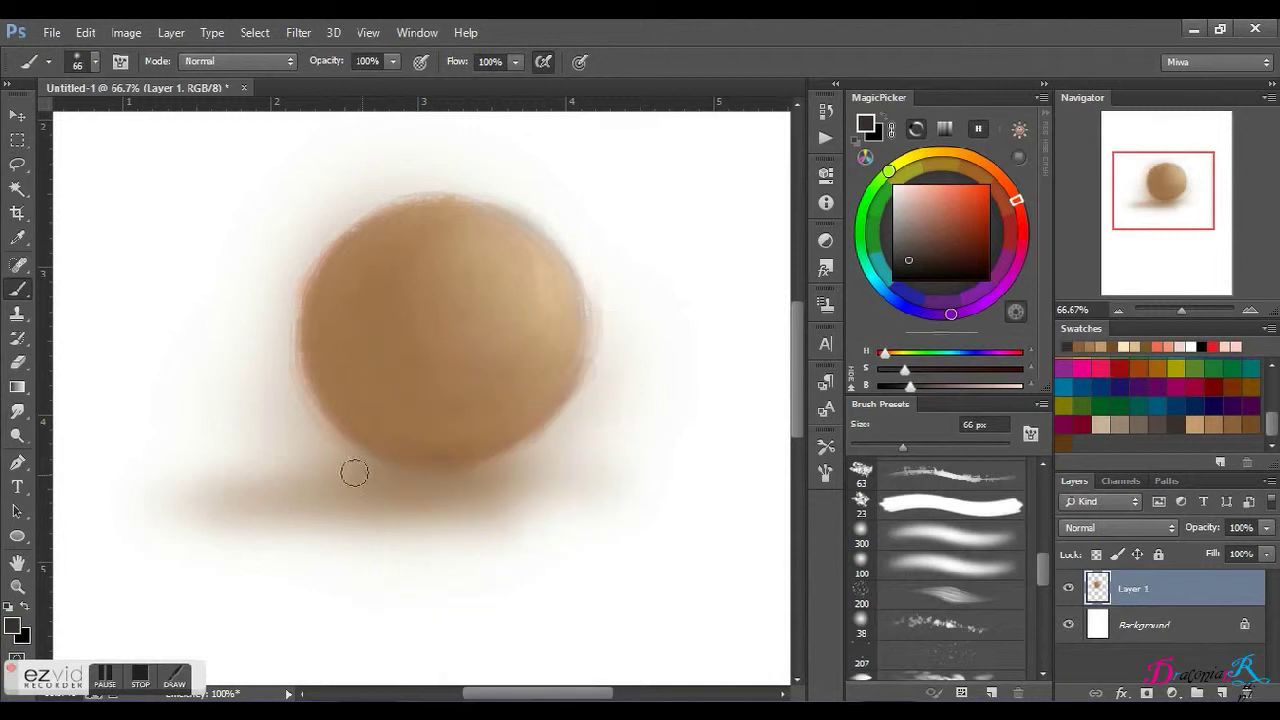
pyautogui.rightClick(451, 465)
pyautogui.write('33')
pyautogui.press('Return')
pyautogui.moveTo(388, 482)
pyautogui.mouseDown()
pyautogui.moveTo(500, 486)
pyautogui.moveTo(534, 457)
pyautogui.mouseUp()
# Step: At 100 px, spread and darken the cast shadow left, right and along its lower band
pyautogui.press('.')
pyautogui.moveTo(194, 503)
pyautogui.mouseDown()
pyautogui.moveTo(440, 545)
pyautogui.moveTo(223, 520)
pyautogui.moveTo(300, 505)
pyautogui.mouseUp()
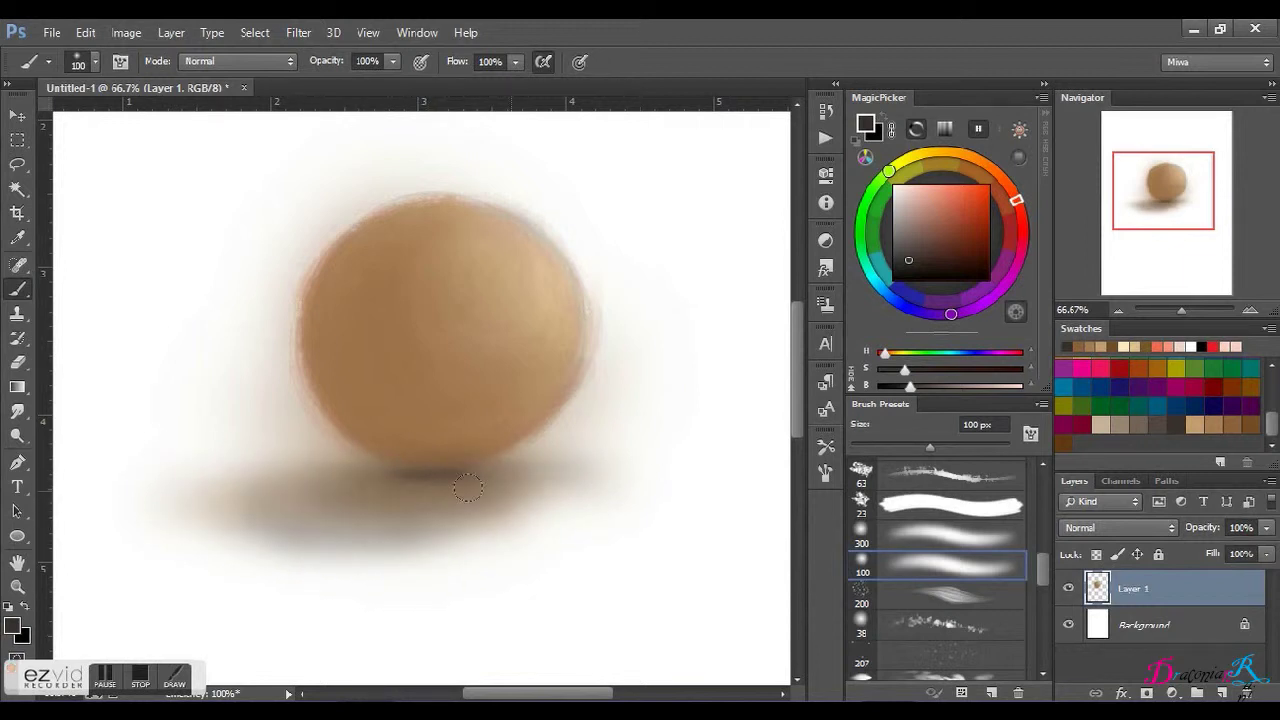
pyautogui.moveTo(500, 470)
pyautogui.mouseDown()
pyautogui.moveTo(560, 443)
pyautogui.moveTo(586, 466)
pyautogui.moveTo(480, 535)
pyautogui.mouseUp()
pyautogui.moveTo(300, 494); pyautogui.dragTo(563, 500)
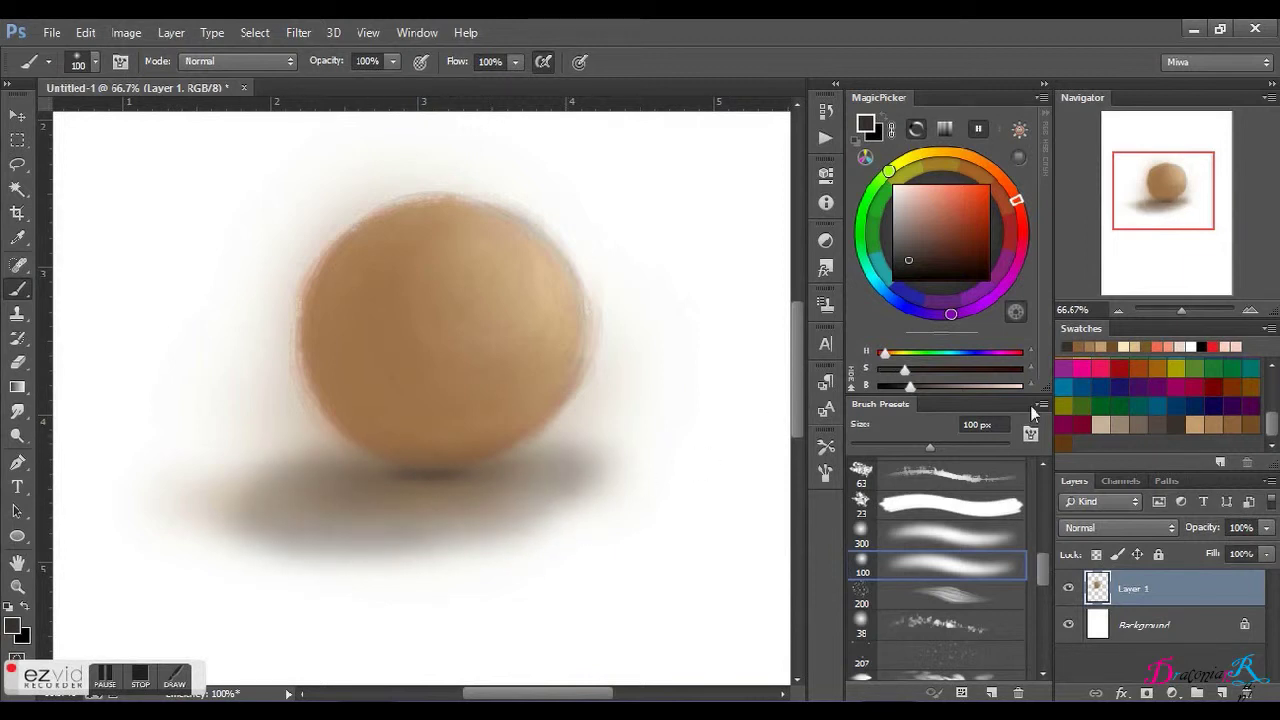
# Step: Shade the ball's left, lower-right and lower-left edges with dark brown from Swatches
pyautogui.click(1068, 438)
pyautogui.moveTo(337, 229)
pyautogui.mouseDown()
pyautogui.moveTo(300, 350)
pyautogui.moveTo(328, 390)
pyautogui.mouseUp()
pyautogui.moveTo(510, 455)
pyautogui.mouseDown()
pyautogui.moveTo(557, 337)
pyautogui.moveTo(520, 440)
pyautogui.mouseUp()
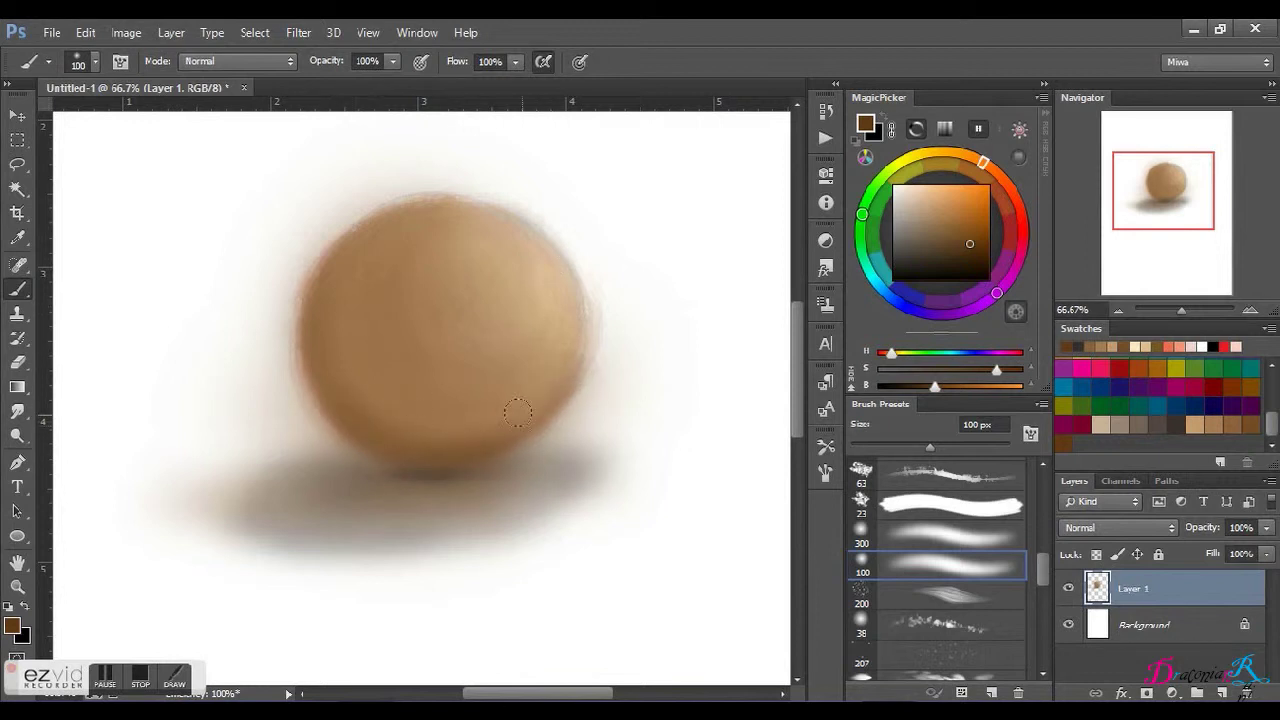
pyautogui.moveTo(585, 320); pyautogui.dragTo(555, 425)
pyautogui.moveTo(379, 405); pyautogui.dragTo(439, 432)
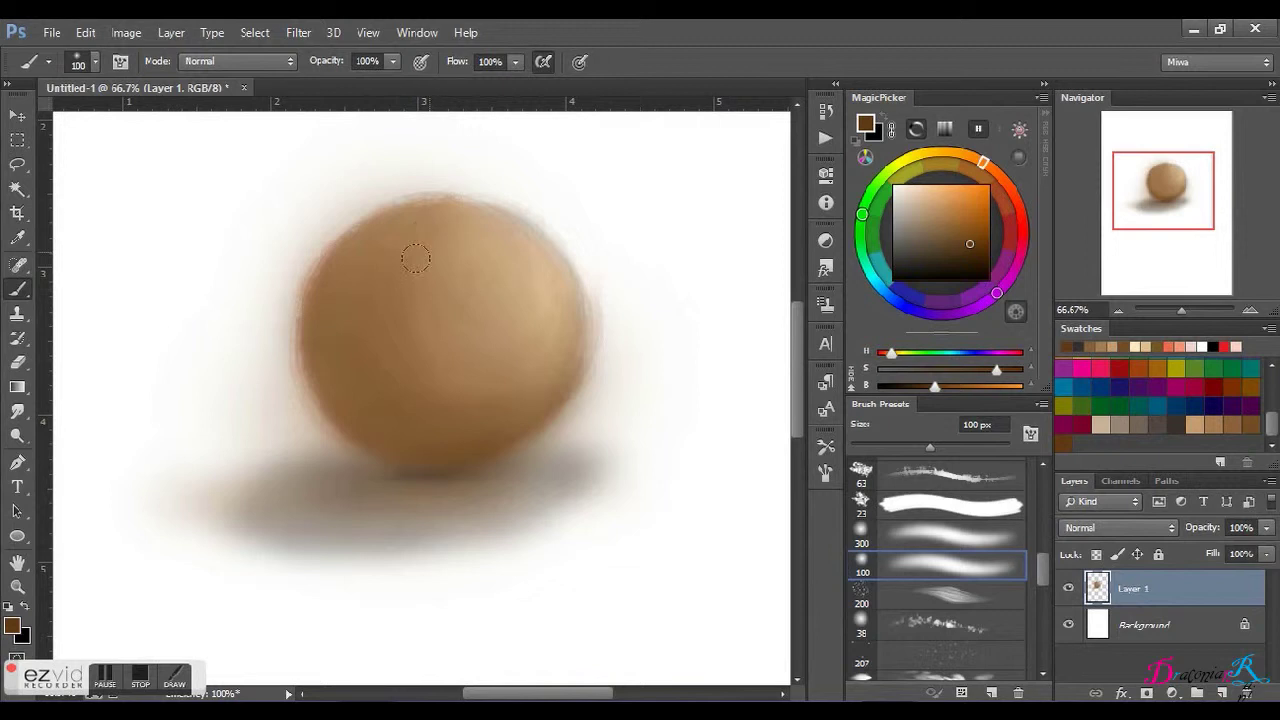
# Step: Choose a light peach colour in MagicPicker and brighten the ball's upper area
pyautogui.click(1118, 422)
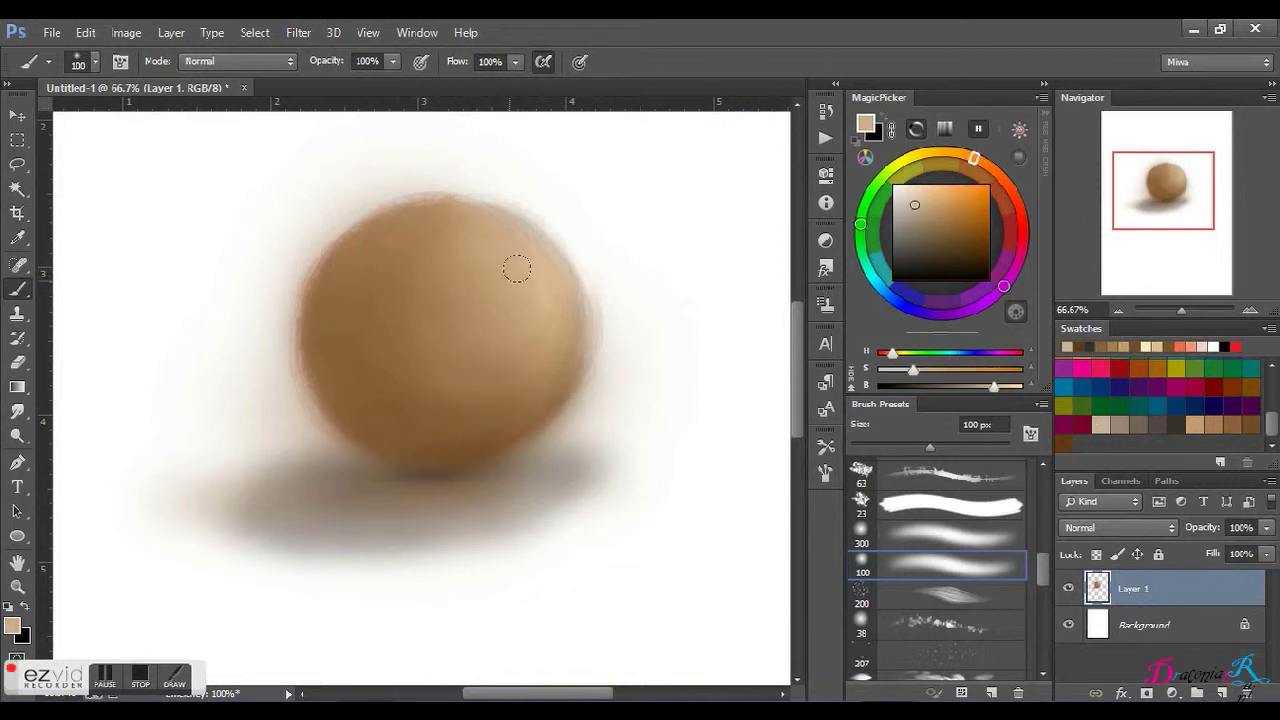
pyautogui.keyDown('alt'); pyautogui.click(518, 275); pyautogui.keyUp('alt')
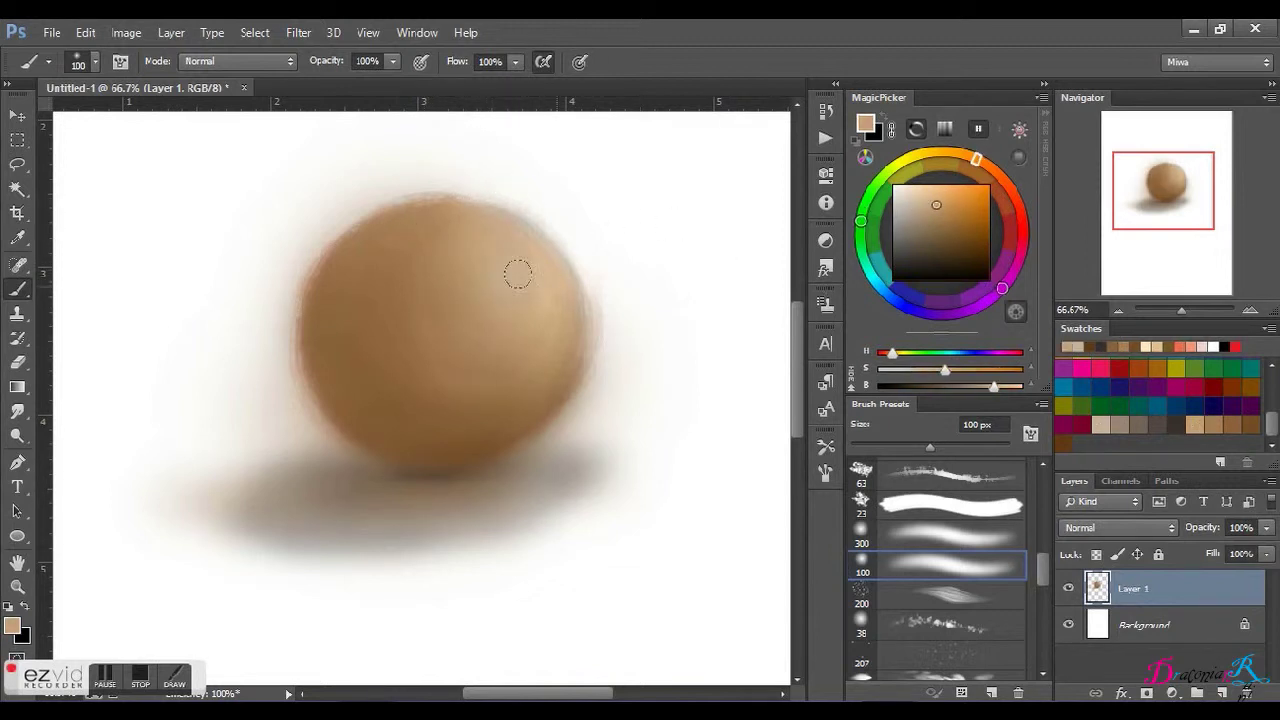
pyautogui.click(926, 193)
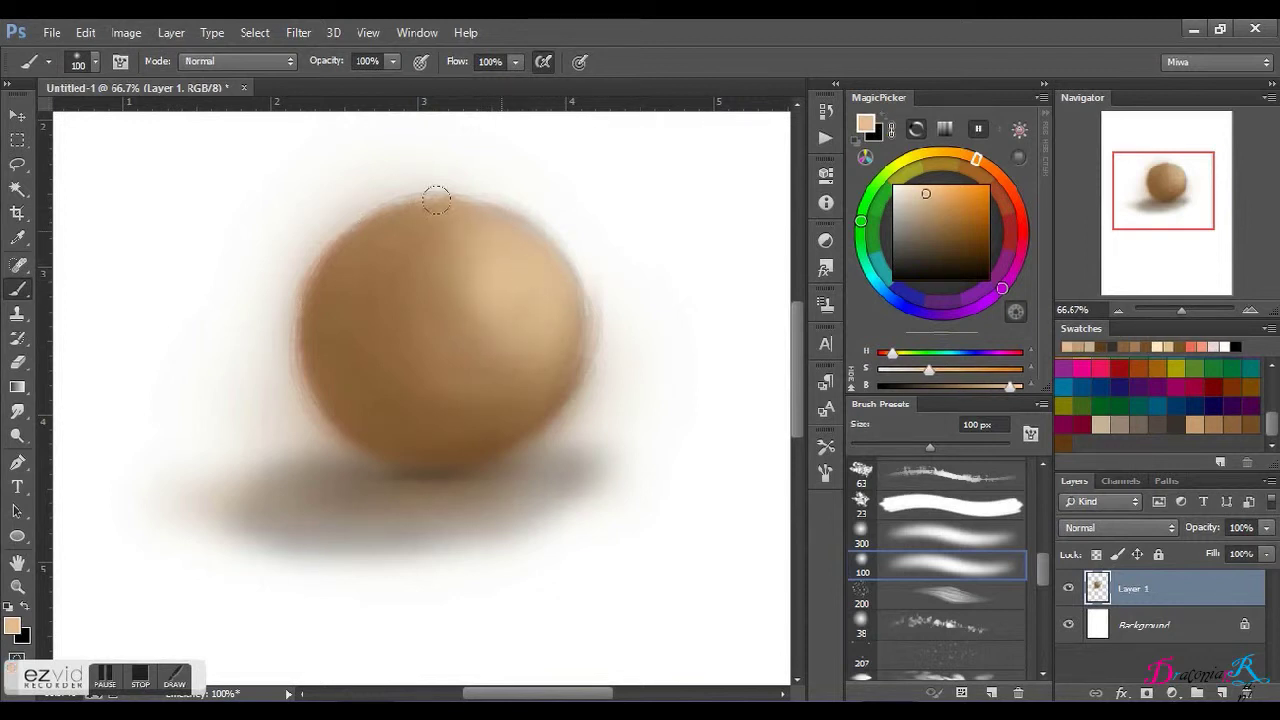
pyautogui.moveTo(436, 200); pyautogui.dragTo(330, 265)
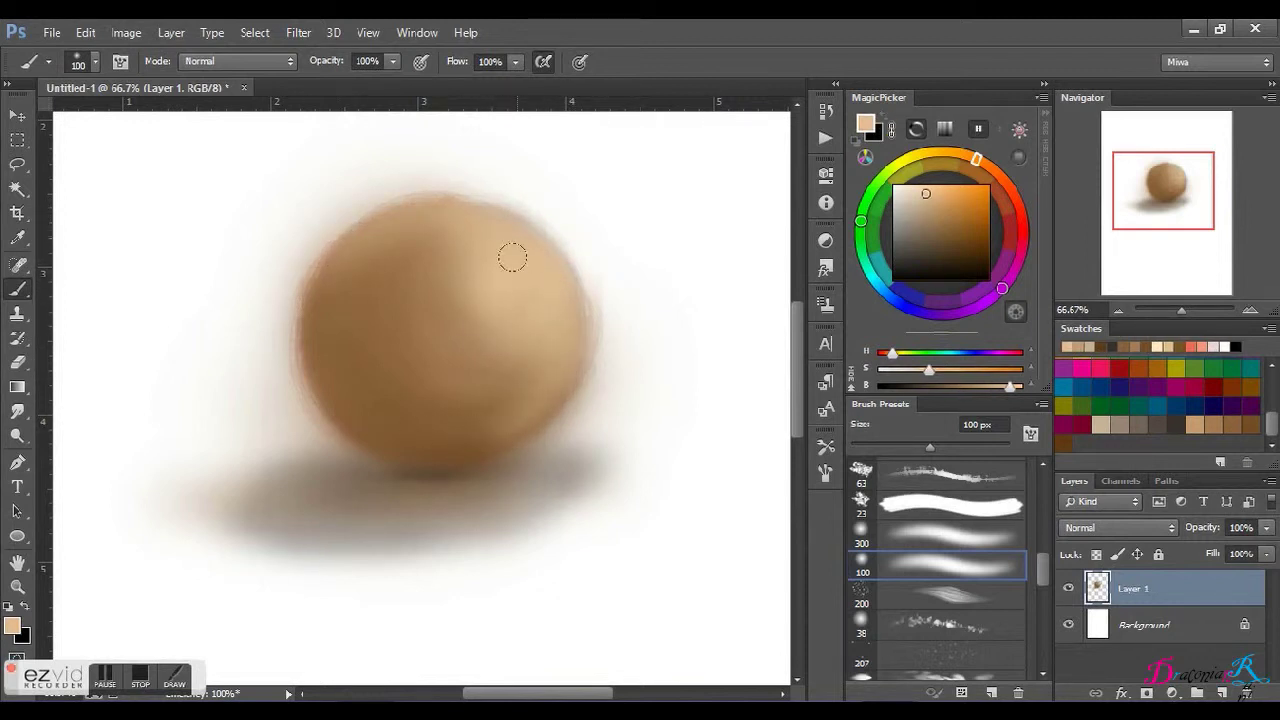
# Step: Set the brush to the 300 px preset, then the 100 px soft round preset
pyautogui.rightClick(470, 265)
pyautogui.doubleClick(570, 600)
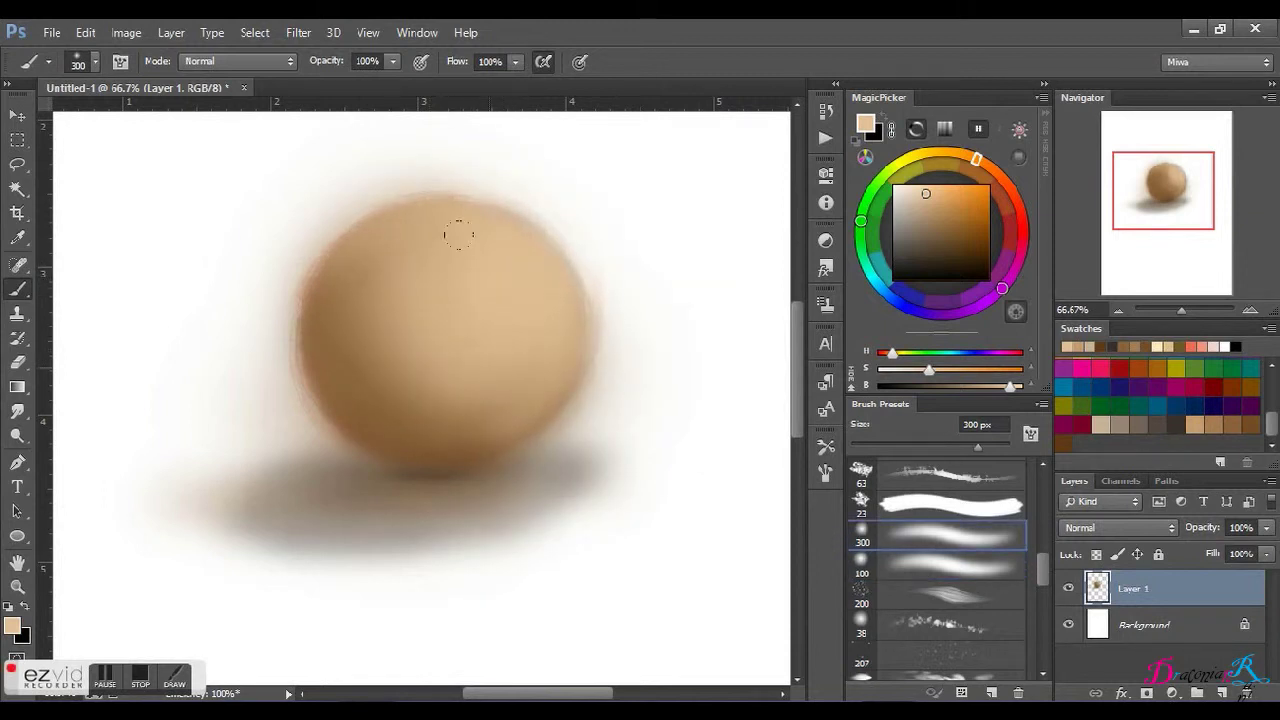
pyautogui.rightClick(508, 177)
pyautogui.click(624, 597)
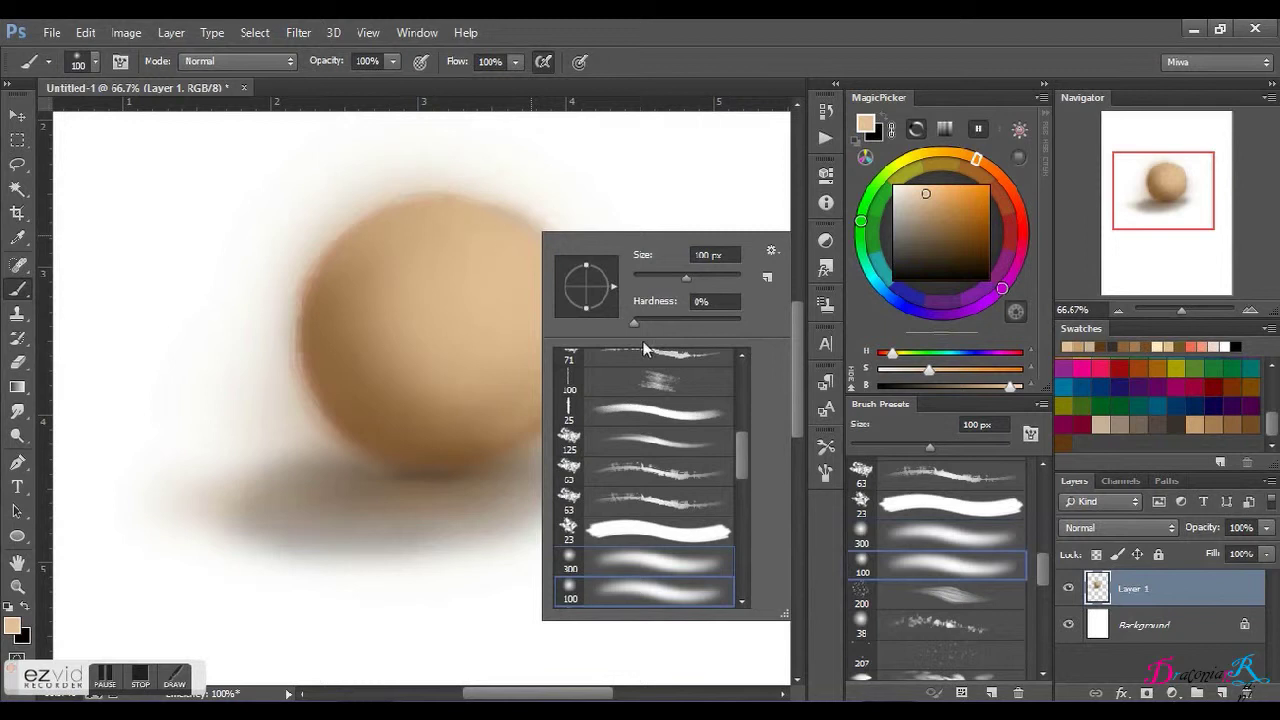
# Step: With the 300 px soft brush in Linear Dodge (Add) mode, brighten the sphere's upper right
pyautogui.click(612, 556)
pyautogui.click(238, 61)
pyautogui.click(220, 286)
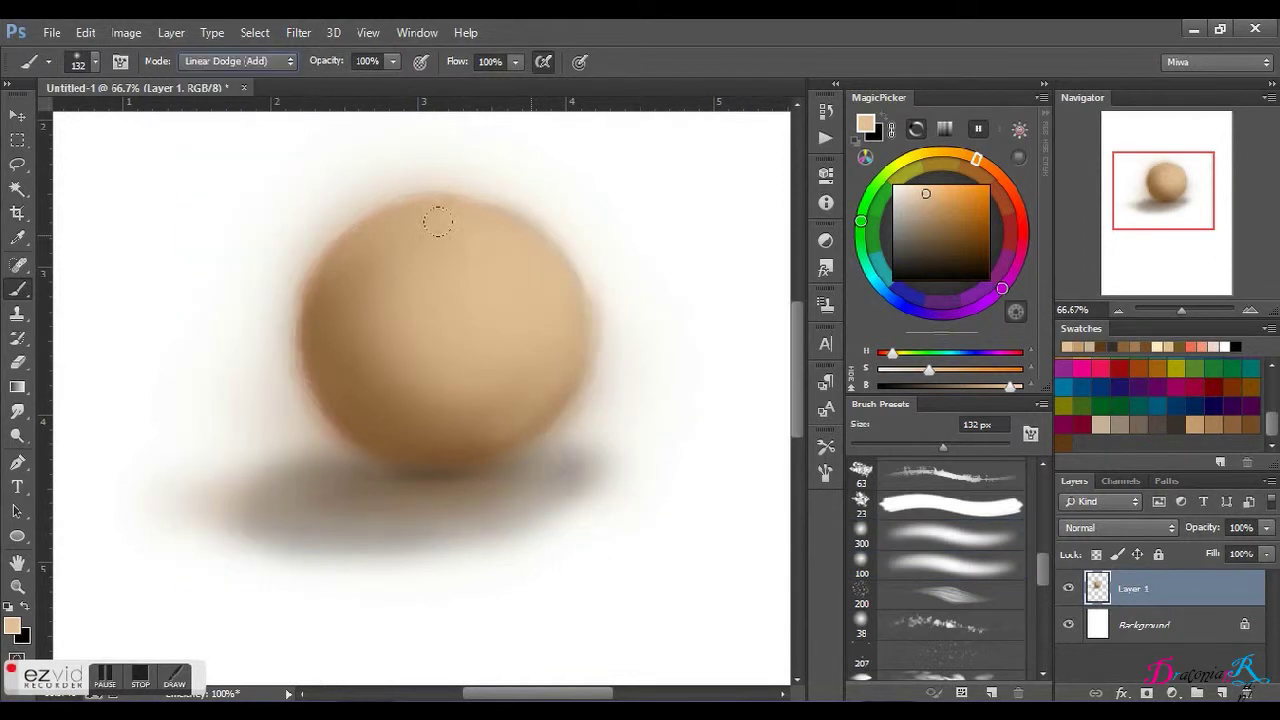
pyautogui.moveTo(530, 250); pyautogui.dragTo(400, 225)
pyautogui.moveTo(440, 300)
pyautogui.mouseDown()
pyautogui.moveTo(528, 223)
pyautogui.moveTo(517, 269)
pyautogui.moveTo(440, 284)
pyautogui.mouseUp()
# Step: Shrink the brush to about 48 px and brighten the sphere's upper rim highlight
pyautogui.rightClick(542, 263)
pyautogui.click(649, 306)
pyautogui.press('Return')
pyautogui.moveTo(529, 229)
pyautogui.mouseDown()
pyautogui.moveTo(360, 212)
pyautogui.moveTo(481, 230)
pyautogui.moveTo(554, 280)
pyautogui.moveTo(566, 331)
pyautogui.moveTo(529, 383)
pyautogui.moveTo(434, 443)
pyautogui.moveTo(506, 229)
pyautogui.mouseUp()
# Step: Reduce the brush size to 41 px
pyautogui.rightClick(480, 273)
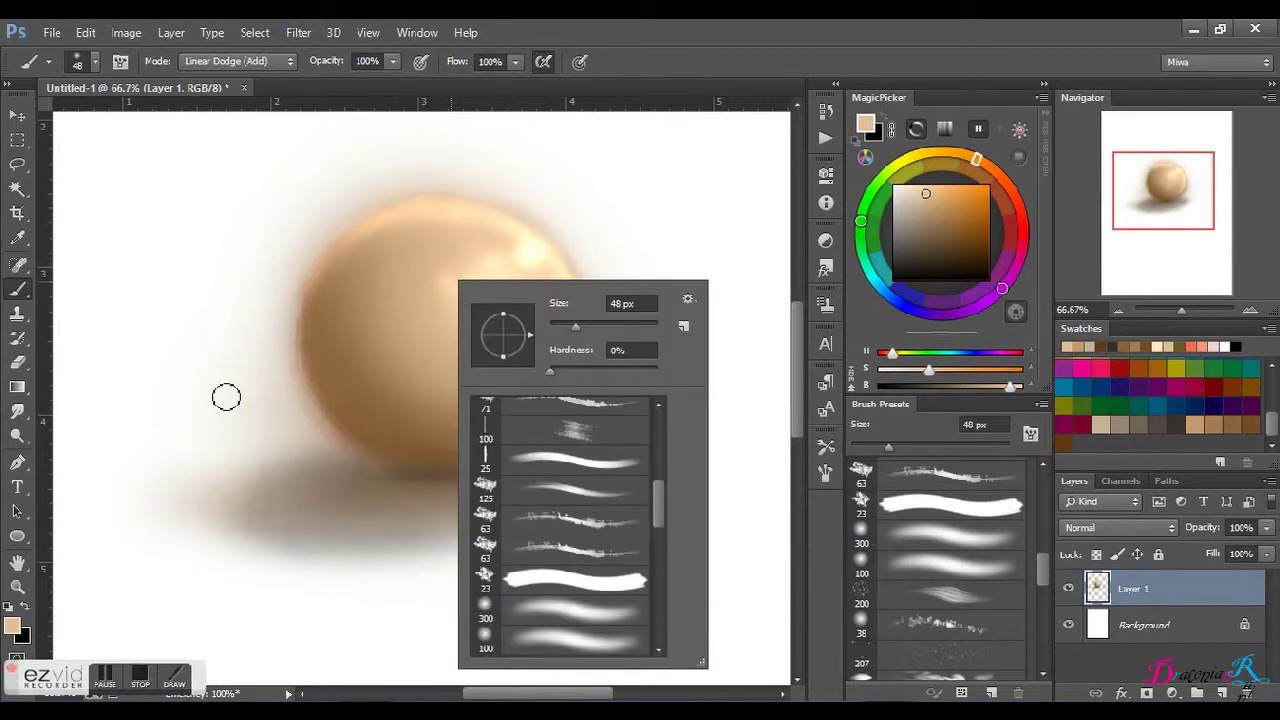
pyautogui.scroll(-2, 578, 562)
pyautogui.moveTo(576, 326); pyautogui.dragTo(569, 326)
pyautogui.press('Return')
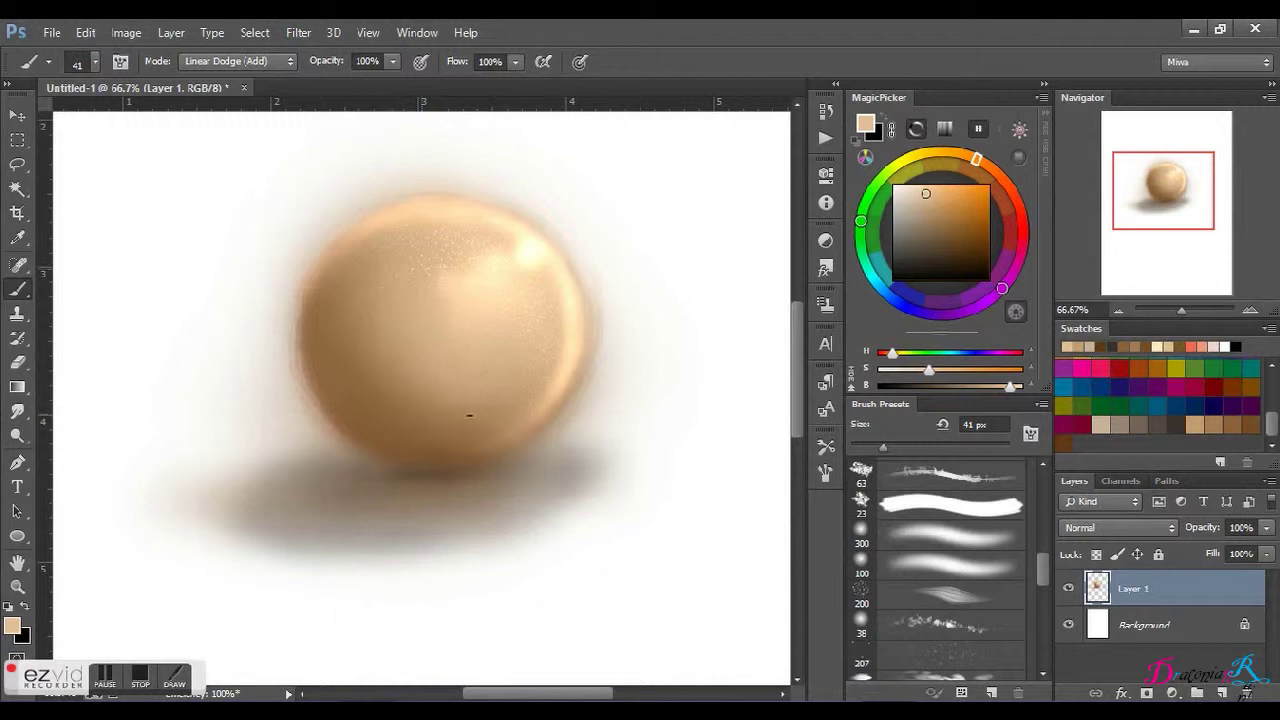
# Step: Set Linear Burn mode, smudge the sphere's right rim and highlight smooth, then use a 31 px brush
pyautogui.click(238, 61)
pyautogui.click(235, 186)
pyautogui.click(17, 411)
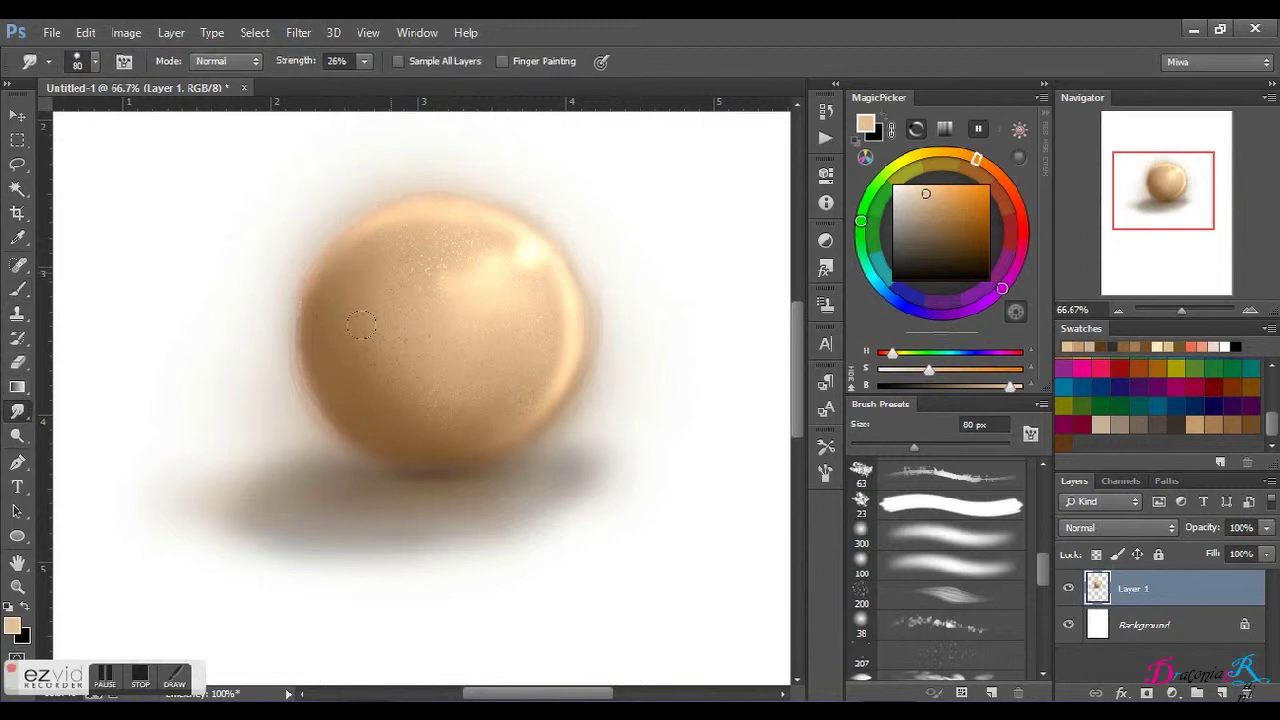
pyautogui.moveTo(544, 346); pyautogui.dragTo(533, 261)
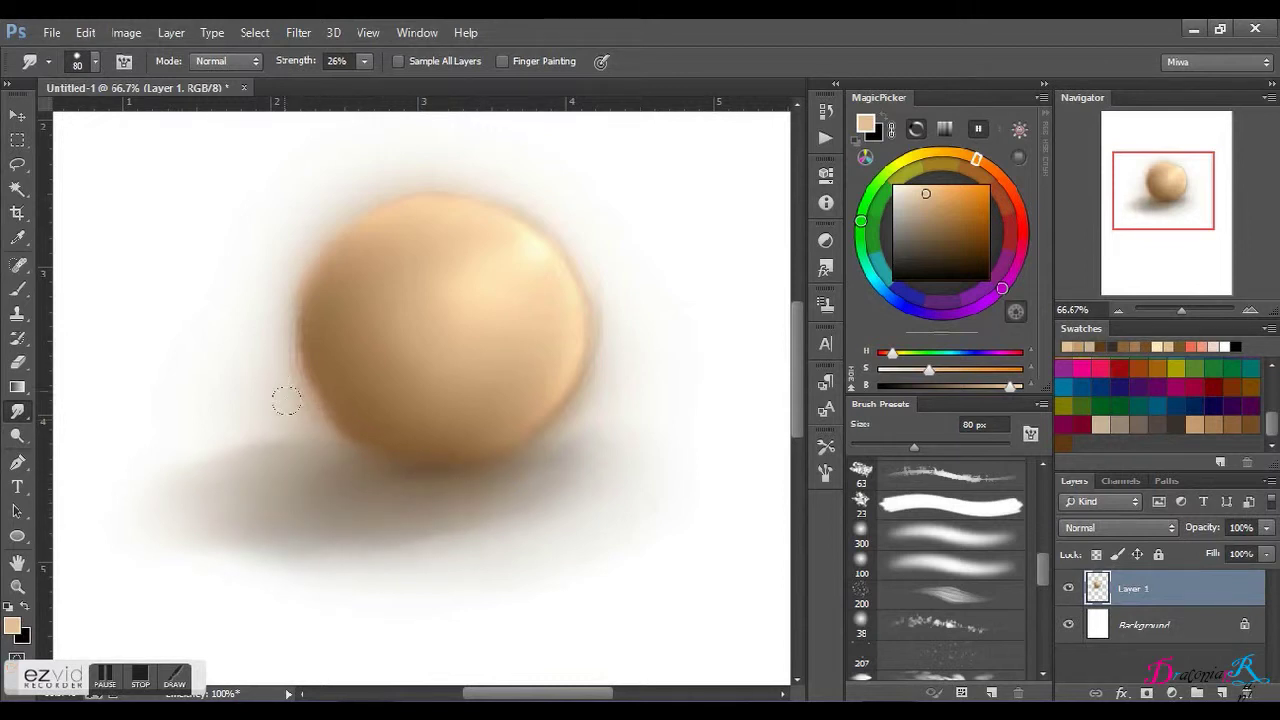
pyautogui.rightClick(303, 199)
pyautogui.write('31')
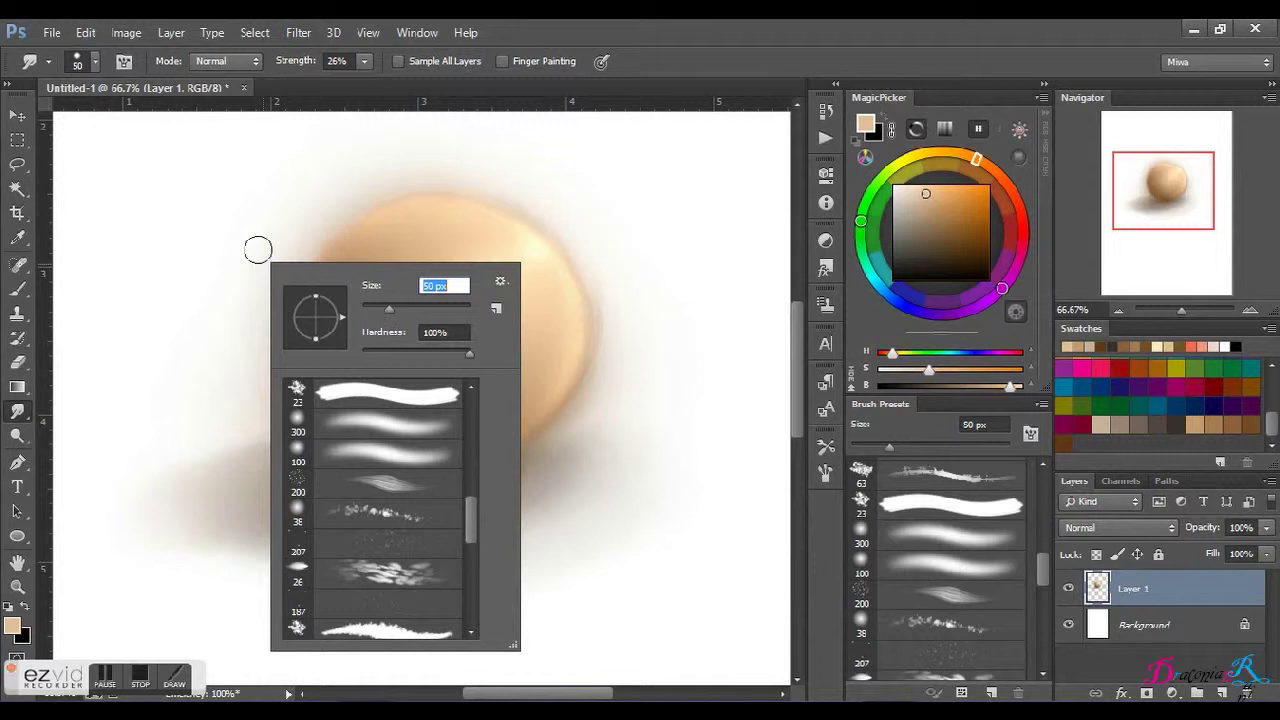
pyautogui.press('Return')
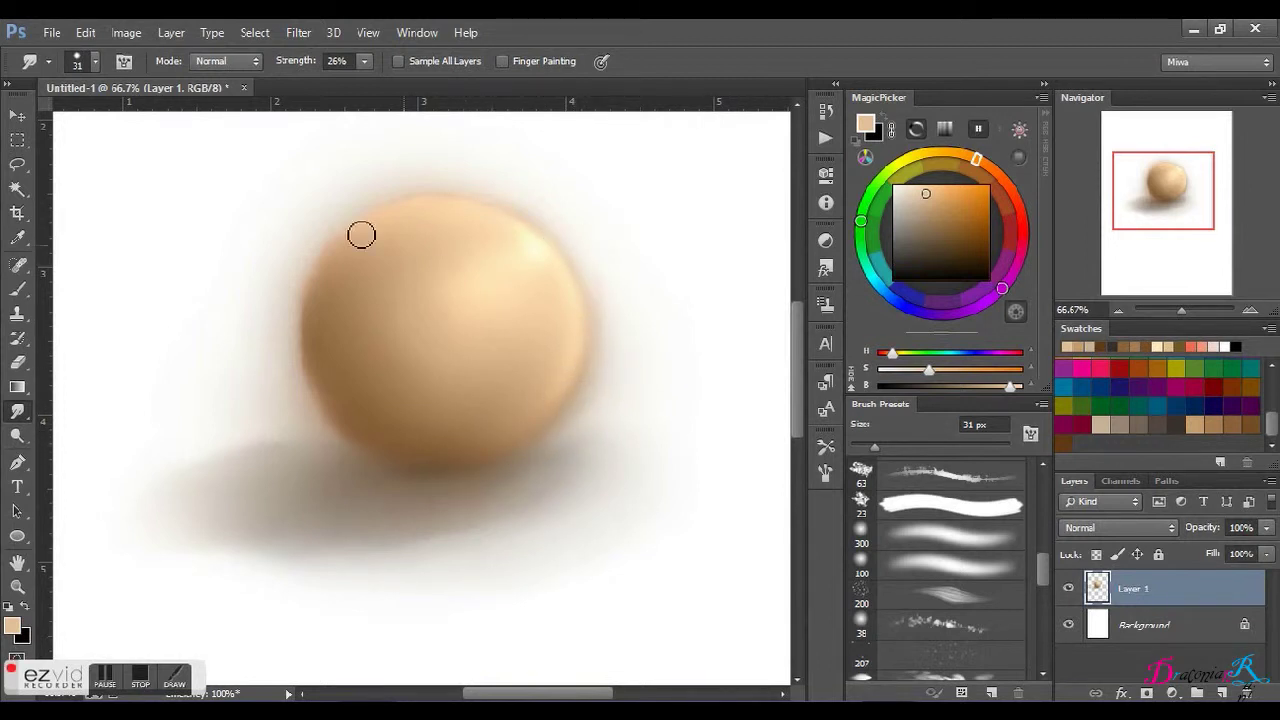
# Step: With a smaller soft brush, sample light beige and darken the sphere's upper-left edge
pyautogui.press('e')
pyautogui.click(17, 289)
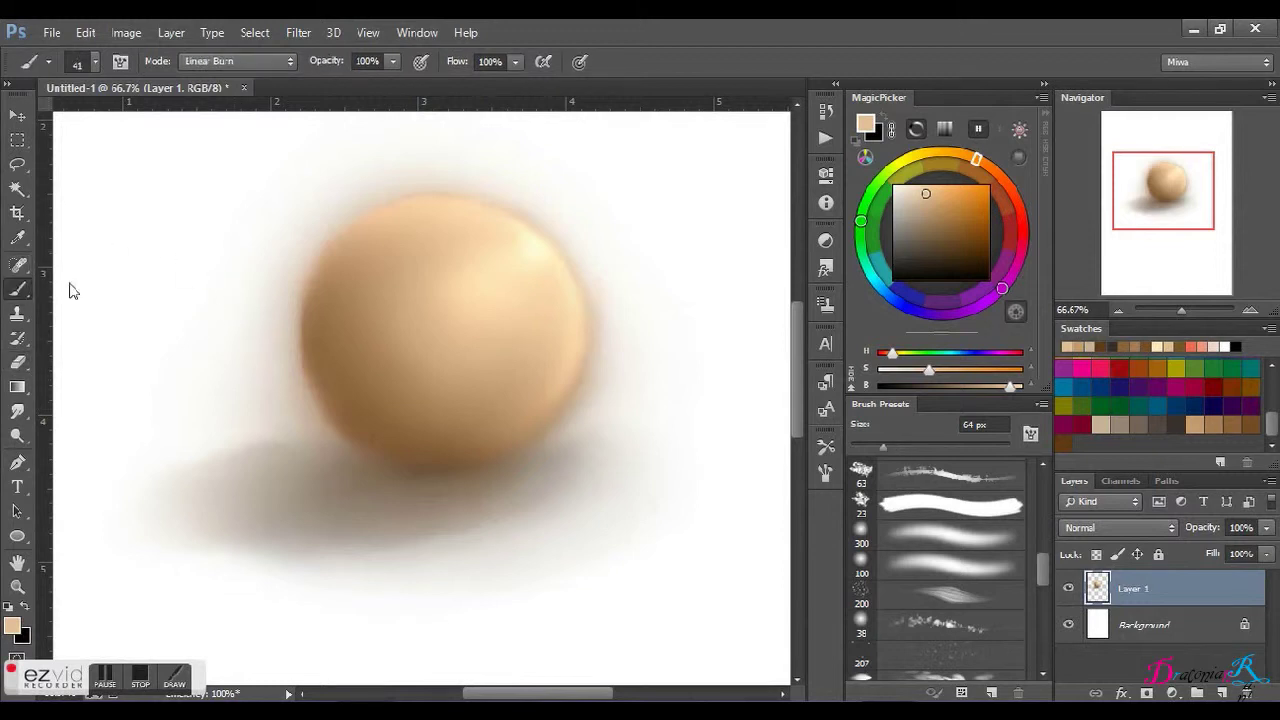
pyautogui.rightClick(319, 211)
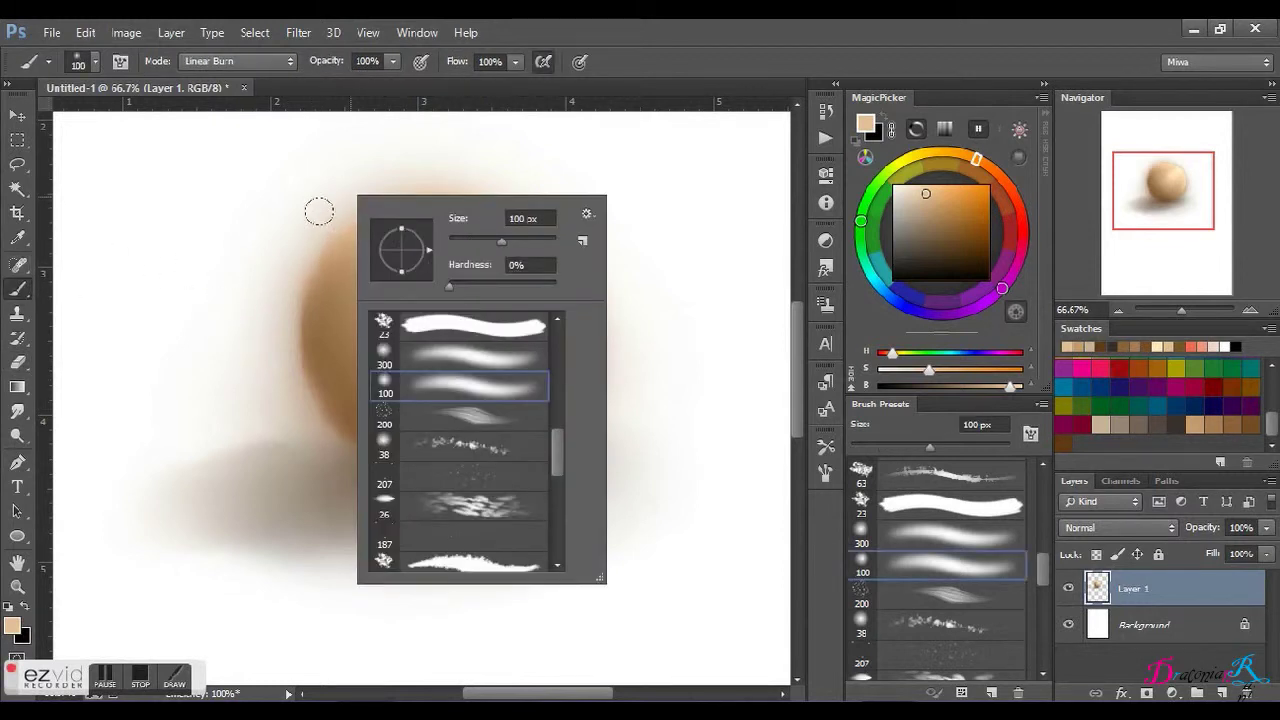
pyautogui.click(484, 242)
pyautogui.click(374, 177)
pyautogui.keyDown('alt'); pyautogui.click(394, 183); pyautogui.keyUp('alt')
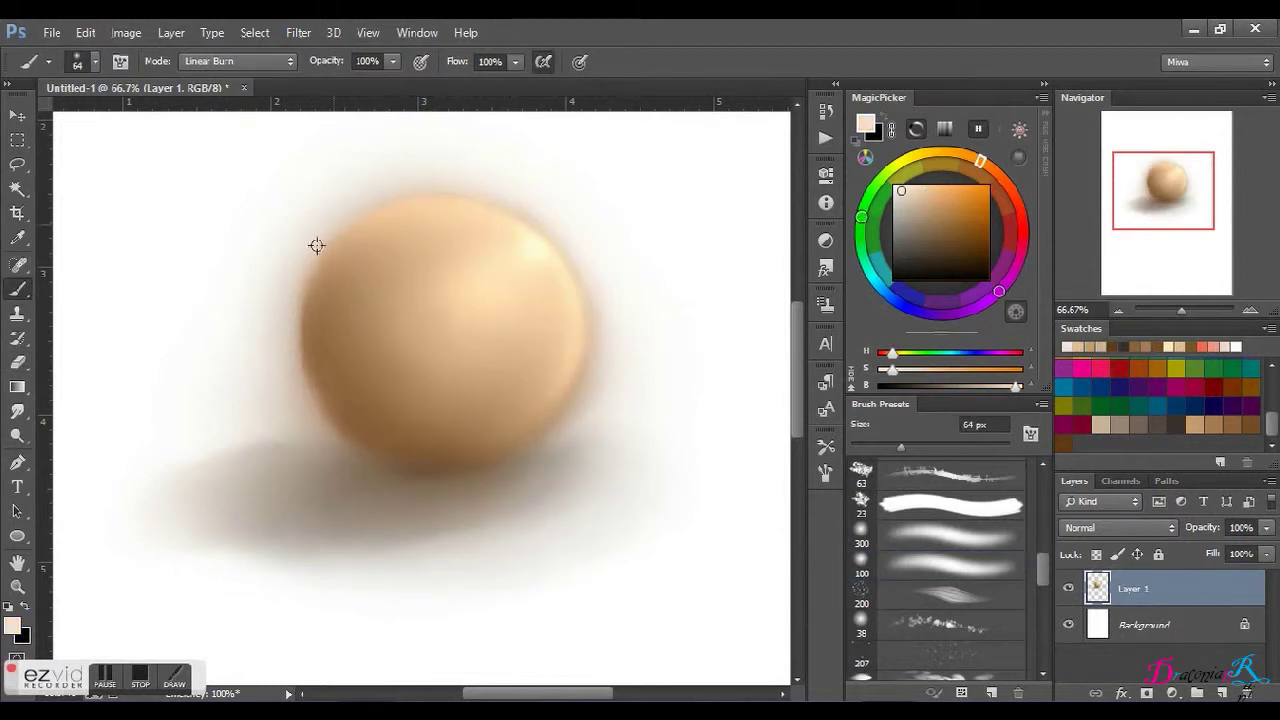
pyautogui.moveTo(313, 234)
pyautogui.mouseDown()
pyautogui.moveTo(263, 300)
pyautogui.moveTo(271, 369)
pyautogui.moveTo(286, 283)
pyautogui.moveTo(331, 211)
pyautogui.moveTo(269, 257)
pyautogui.moveTo(237, 365)
pyautogui.mouseUp()
# Step: In Normal mode, paint pale beige left of the yolk and choose a 78 px textured brush
pyautogui.click(238, 61)
pyautogui.click(210, 62)
pyautogui.moveTo(166, 449)
pyautogui.mouseDown()
pyautogui.moveTo(254, 383)
pyautogui.moveTo(250, 288)
pyautogui.mouseUp()
pyautogui.rightClick(260, 337)
pyautogui.scroll(-3, 451, 480)
pyautogui.scroll(-2, 470, 490)
pyautogui.scroll(2, 478, 503)
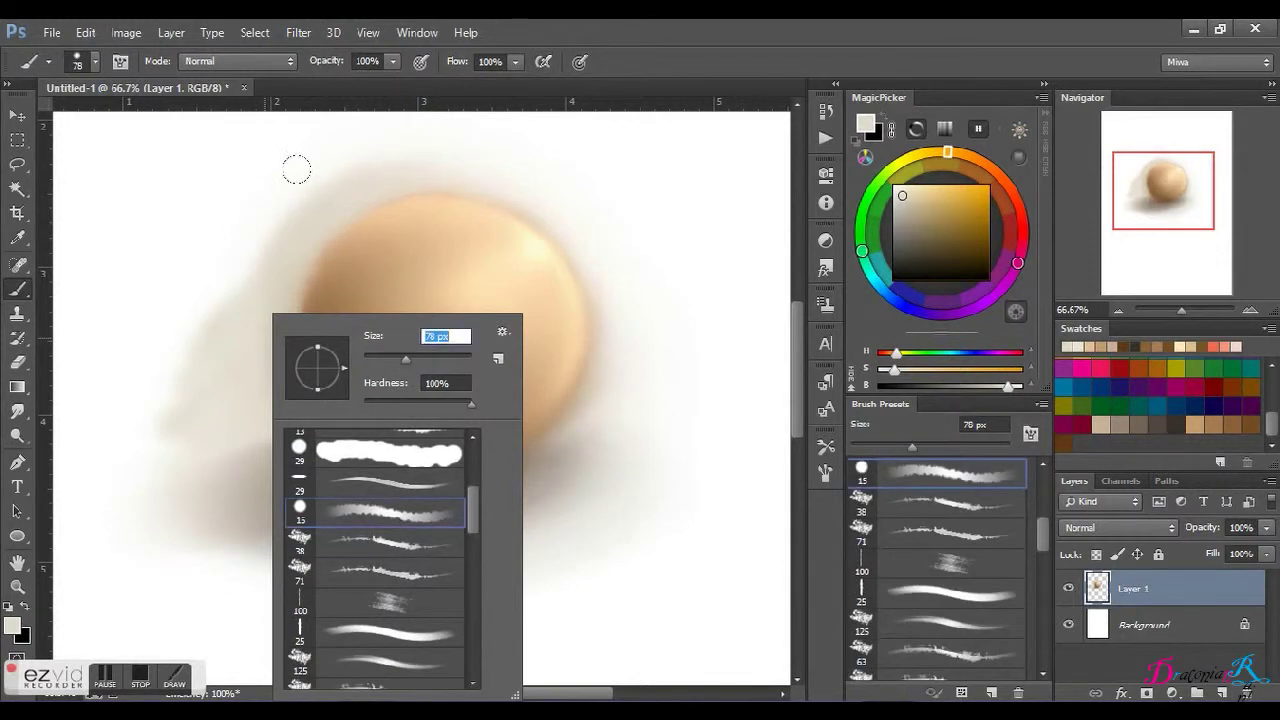
# Step: Paint beige egg white left of, above and along the right side of the yolk
pyautogui.click(240, 250)
pyautogui.moveTo(230, 315); pyautogui.dragTo(233, 265)
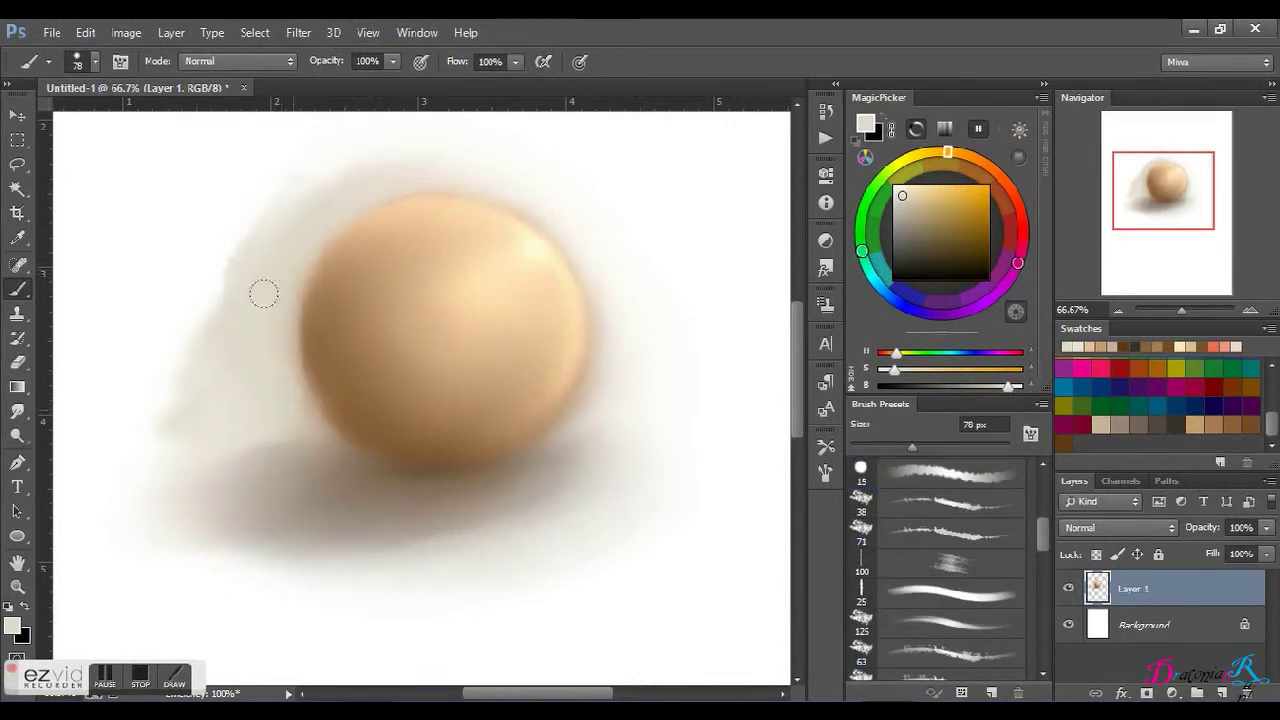
pyautogui.moveTo(297, 421)
pyautogui.mouseDown()
pyautogui.moveTo(206, 294)
pyautogui.moveTo(137, 331)
pyautogui.moveTo(186, 369)
pyautogui.moveTo(172, 419)
pyautogui.mouseUp()
pyautogui.moveTo(357, 163)
pyautogui.mouseDown()
pyautogui.moveTo(434, 123)
pyautogui.moveTo(486, 157)
pyautogui.moveTo(594, 309)
pyautogui.moveTo(583, 361)
pyautogui.mouseUp()
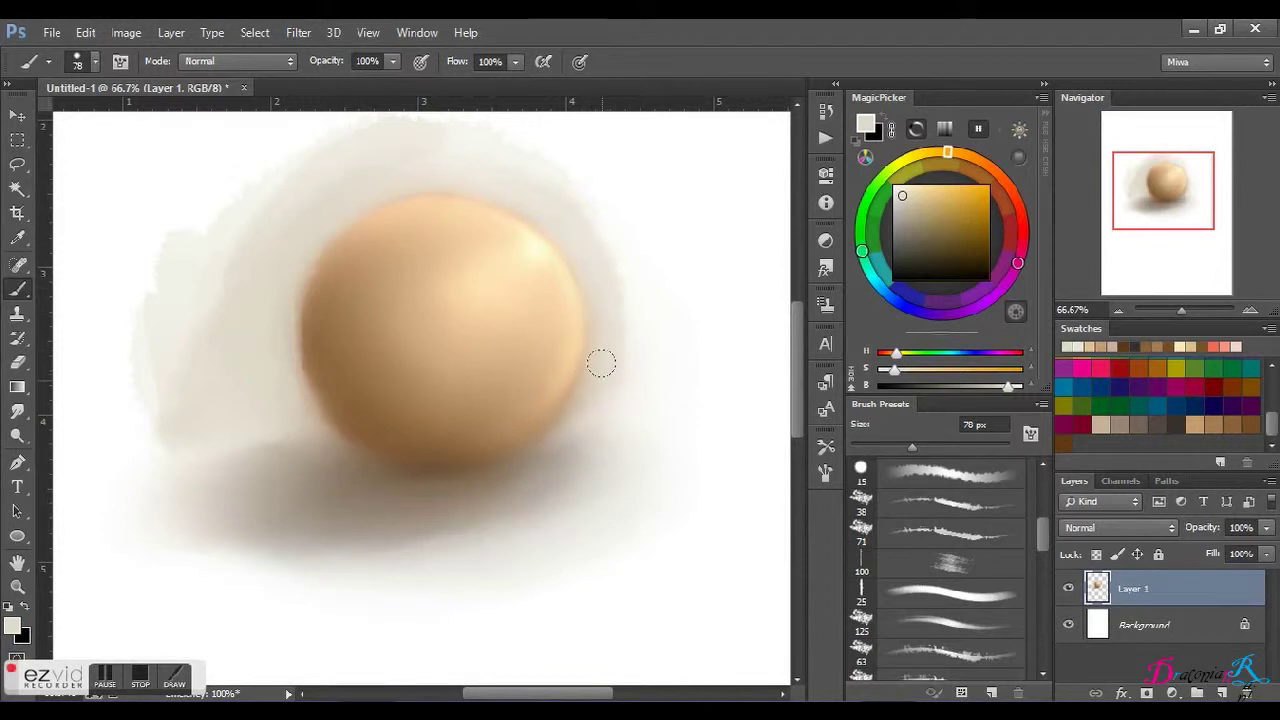
pyautogui.moveTo(617, 405)
pyautogui.mouseDown()
pyautogui.moveTo(614, 246)
pyautogui.moveTo(606, 217)
pyautogui.moveTo(560, 178)
pyautogui.mouseUp()
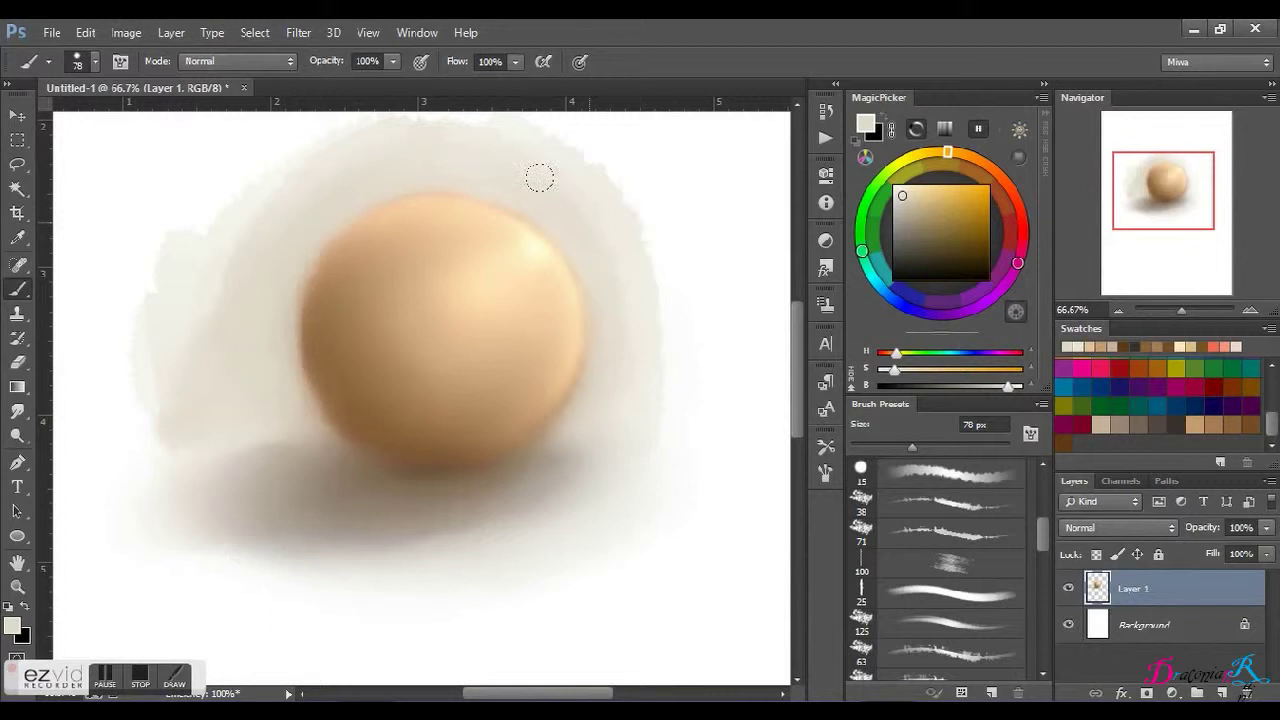
pyautogui.moveTo(607, 422)
pyautogui.mouseDown()
pyautogui.moveTo(626, 414)
pyautogui.moveTo(617, 376)
pyautogui.mouseUp()
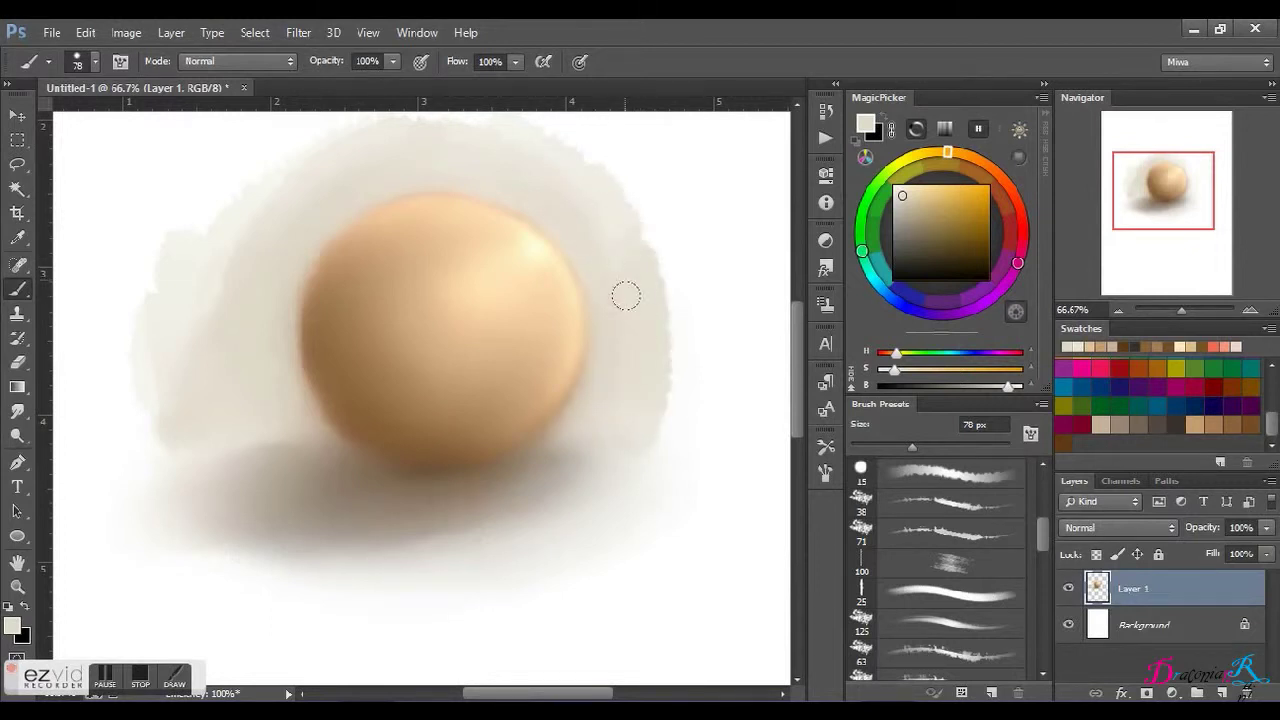
# Step: Extend the egg white's right, top and left edges, then shrink the brush to 43 px
pyautogui.moveTo(630, 185); pyautogui.dragTo(682, 430)
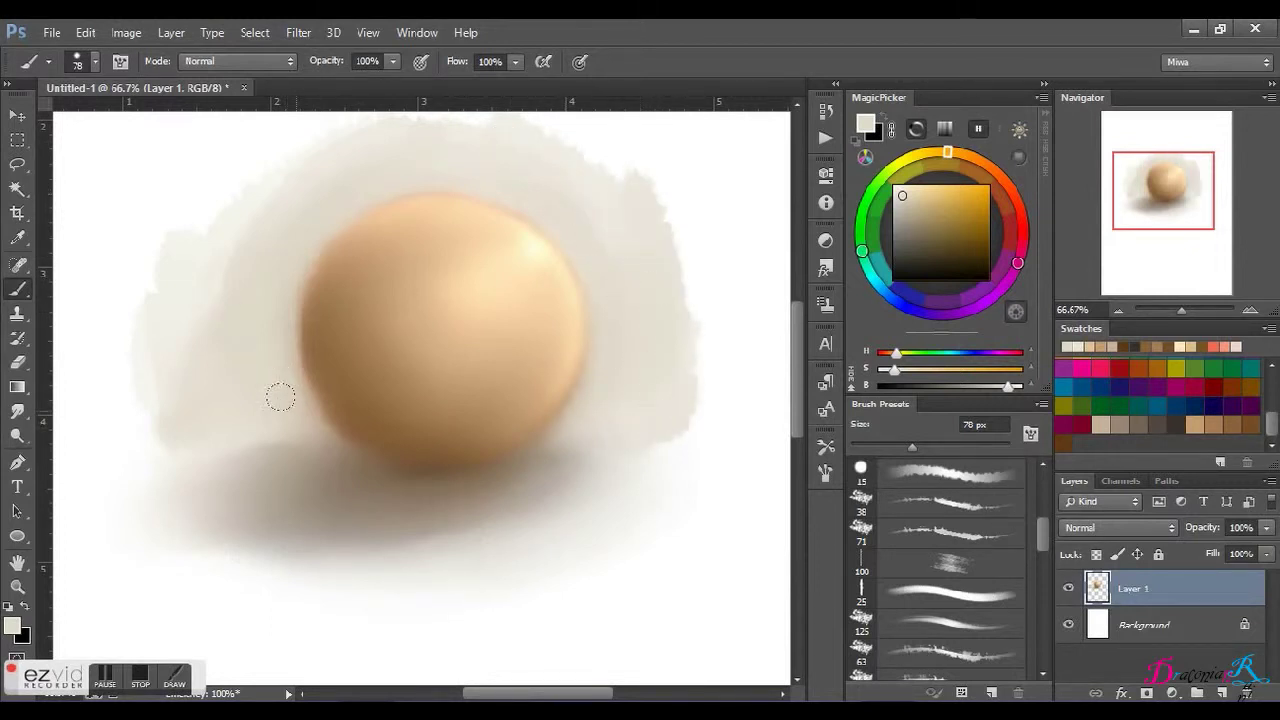
pyautogui.moveTo(274, 190)
pyautogui.mouseDown()
pyautogui.moveTo(174, 346)
pyautogui.moveTo(514, 123)
pyautogui.moveTo(590, 137)
pyautogui.mouseUp()
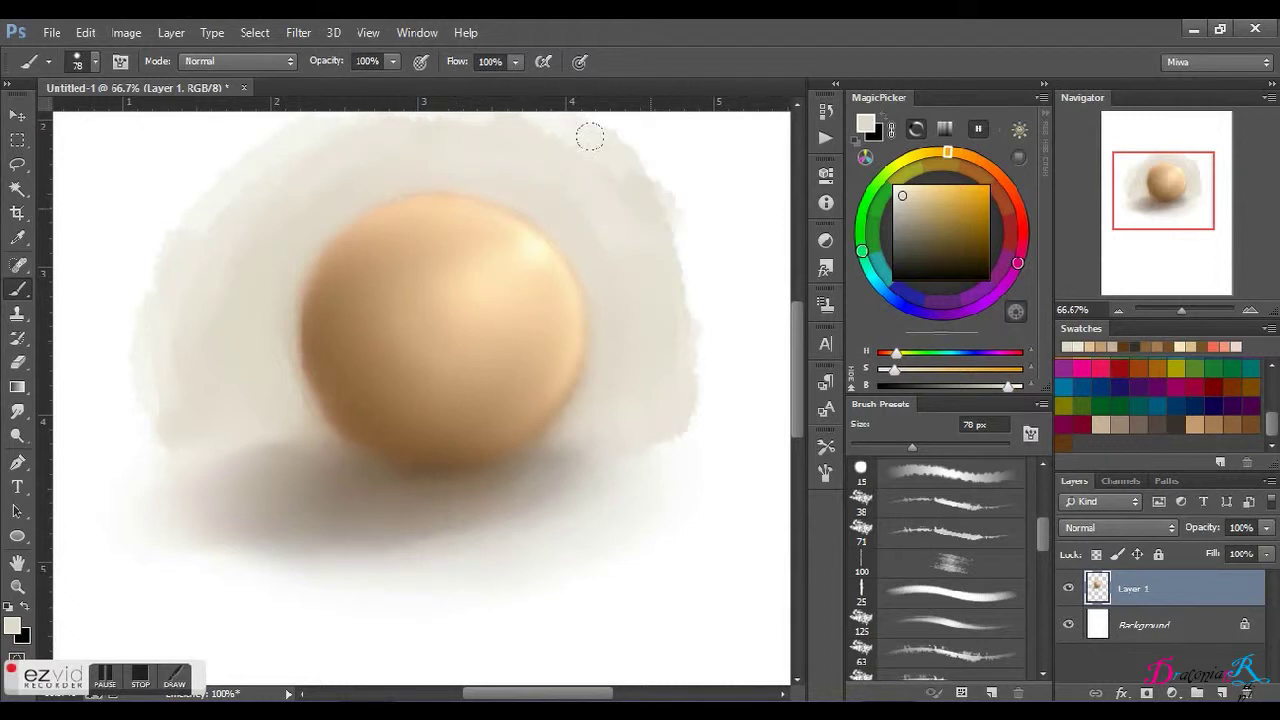
pyautogui.moveTo(688, 384)
pyautogui.mouseDown()
pyautogui.moveTo(700, 343)
pyautogui.moveTo(646, 177)
pyautogui.moveTo(560, 115)
pyautogui.mouseUp()
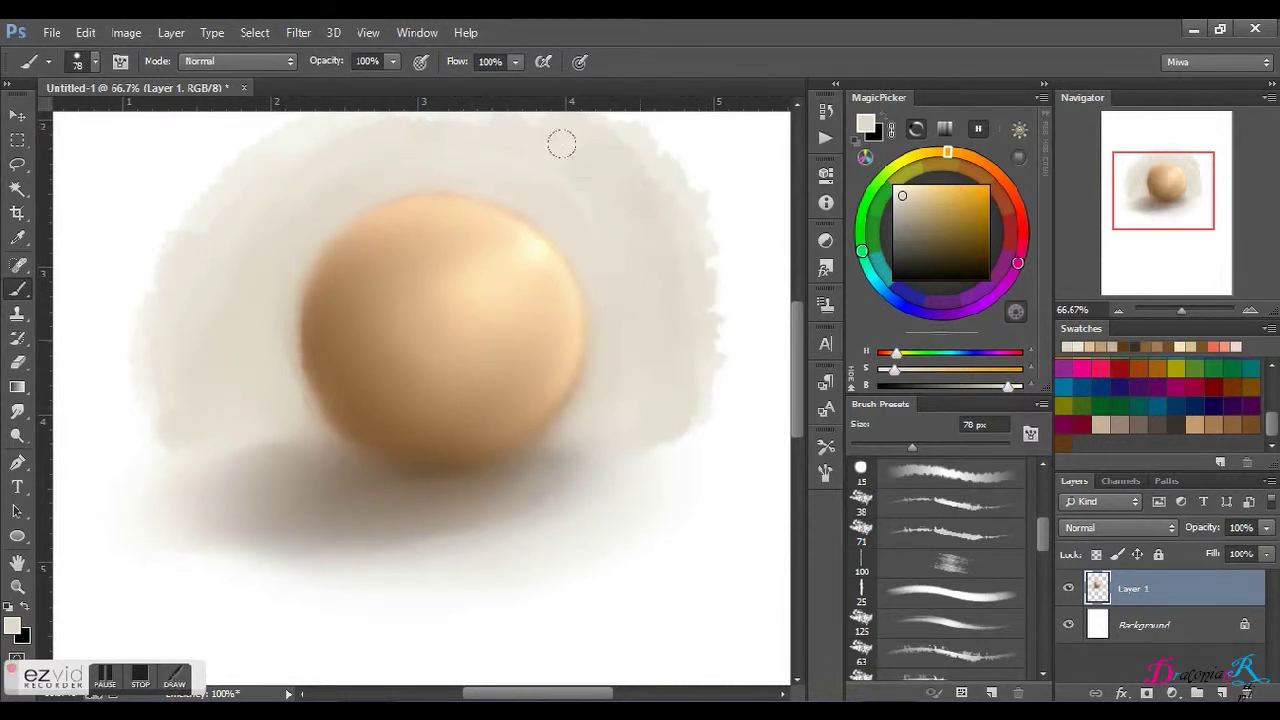
pyautogui.moveTo(386, 143); pyautogui.dragTo(428, 120)
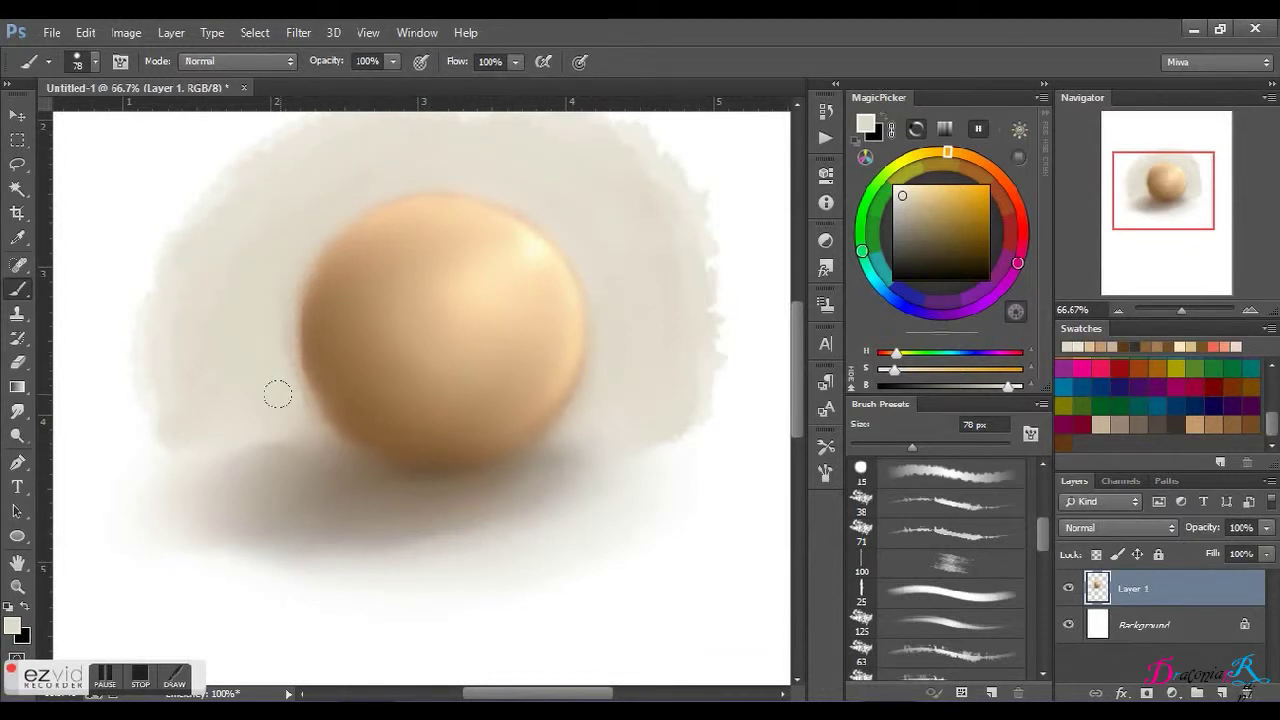
pyautogui.moveTo(154, 346); pyautogui.dragTo(189, 237)
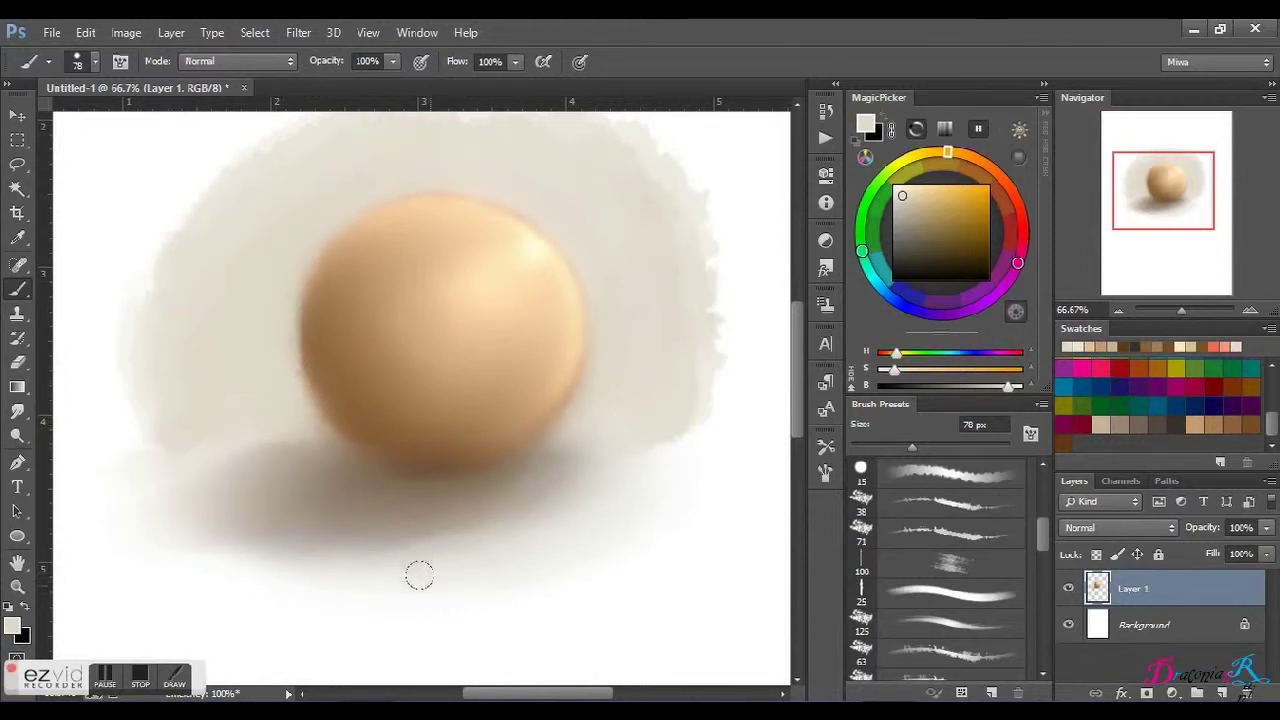
pyautogui.rightClick(246, 314)
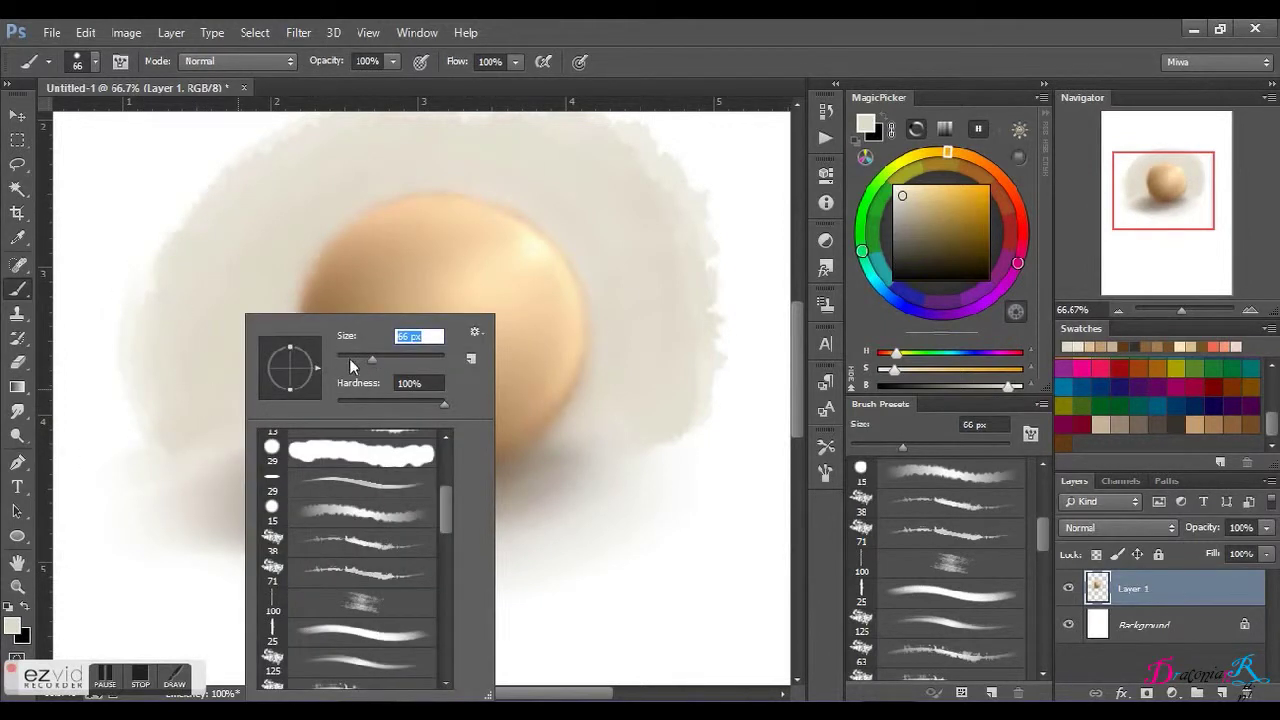
pyautogui.click(350, 358)
pyautogui.press('Return')
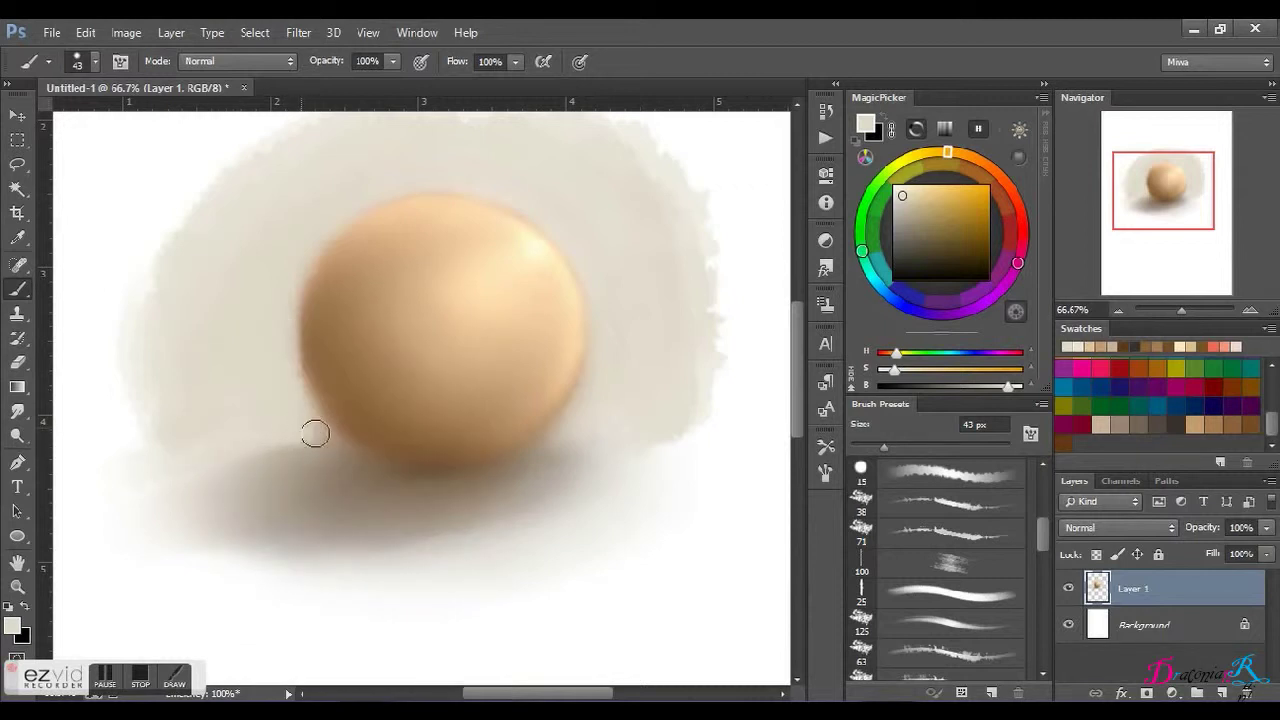